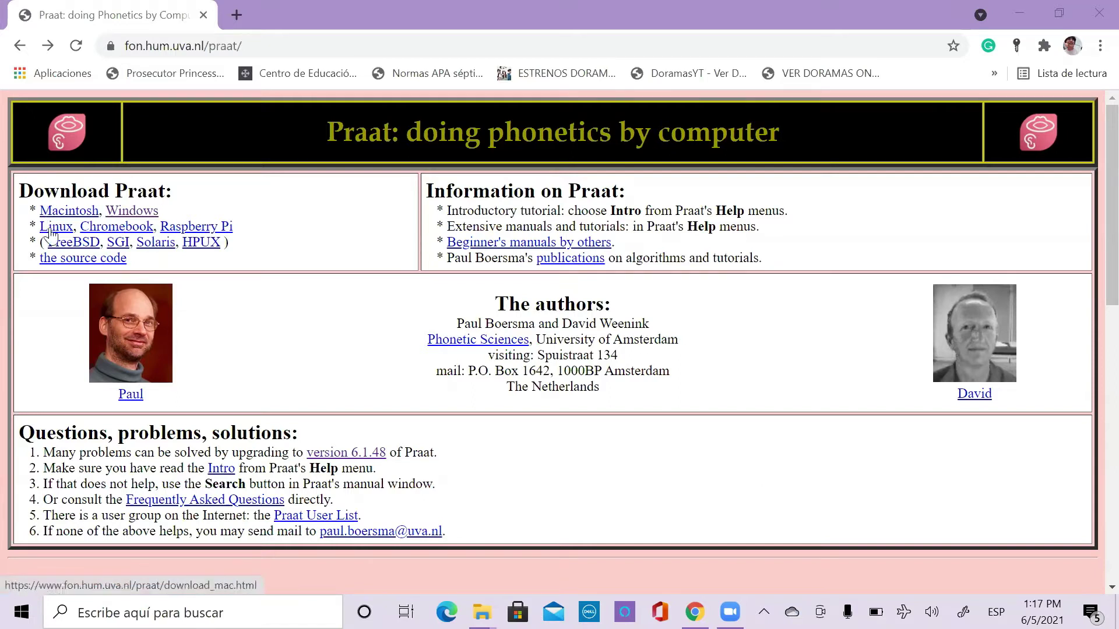
- Download Praat for Windows and run Praat.exe despite the Windows security warning
left_click(131, 210)
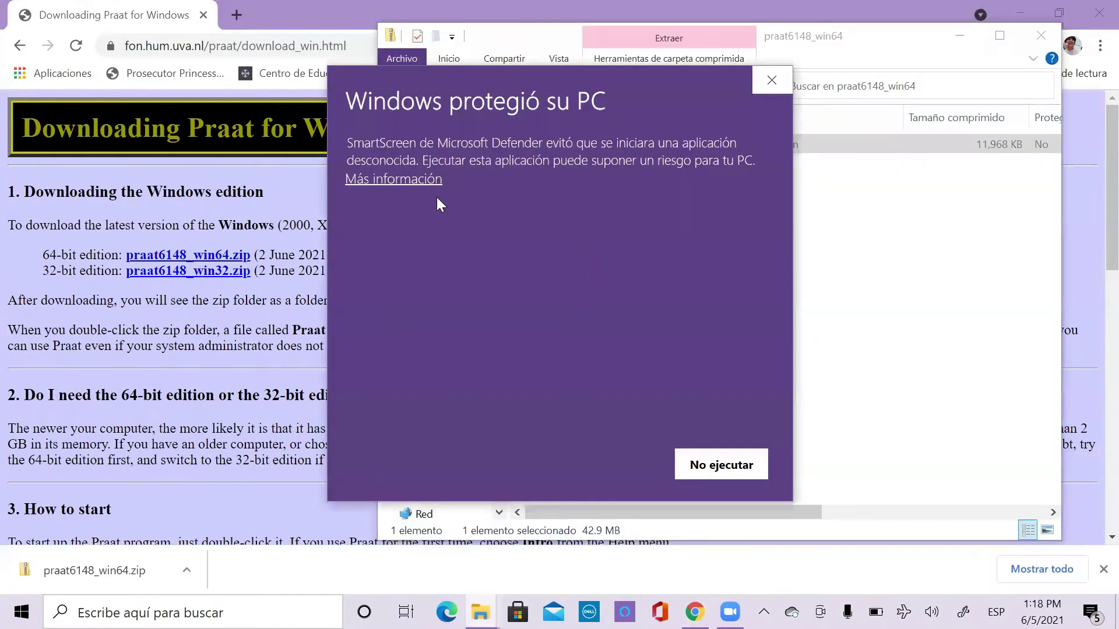
left_click(399, 180)
left_click(537, 479)
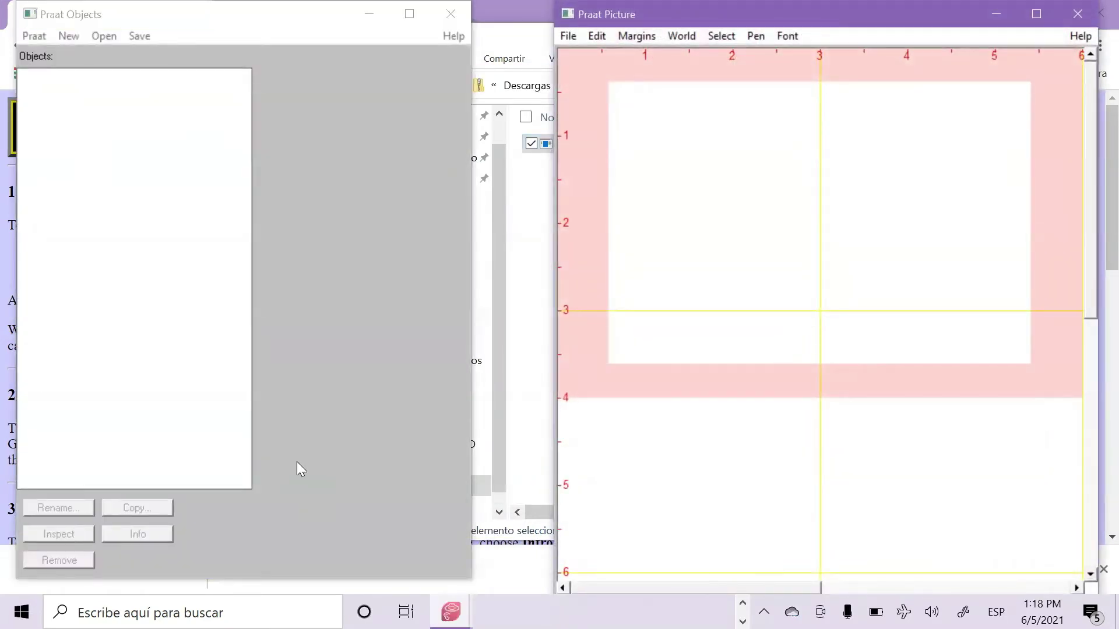
- Bring the Praat Objects window forward and show the New menu's creation options
left_click(296, 462)
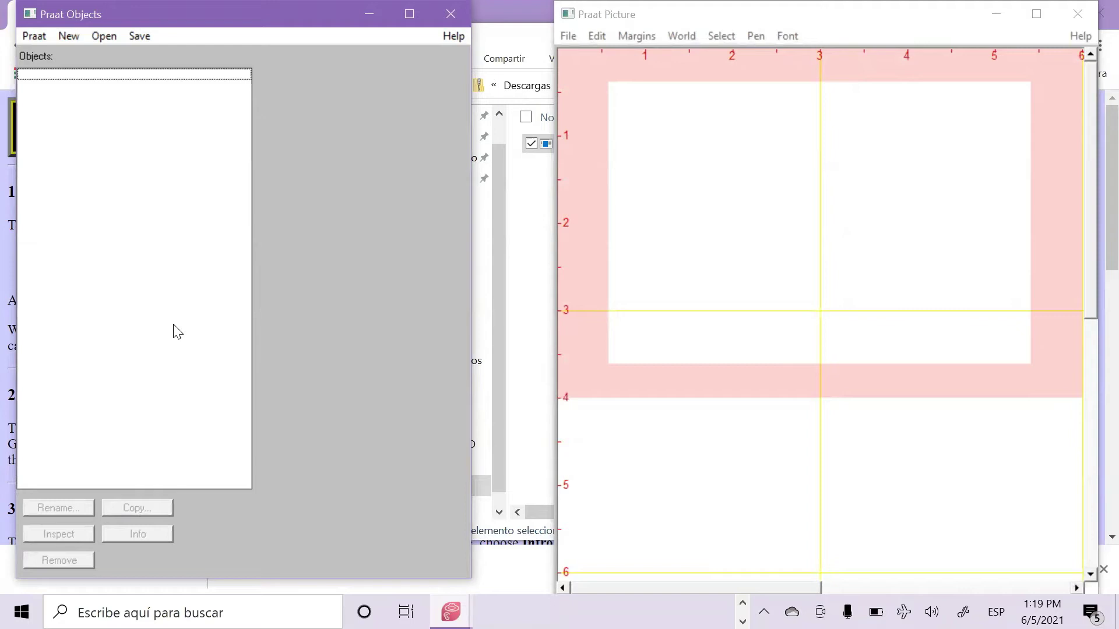
left_click(70, 36)
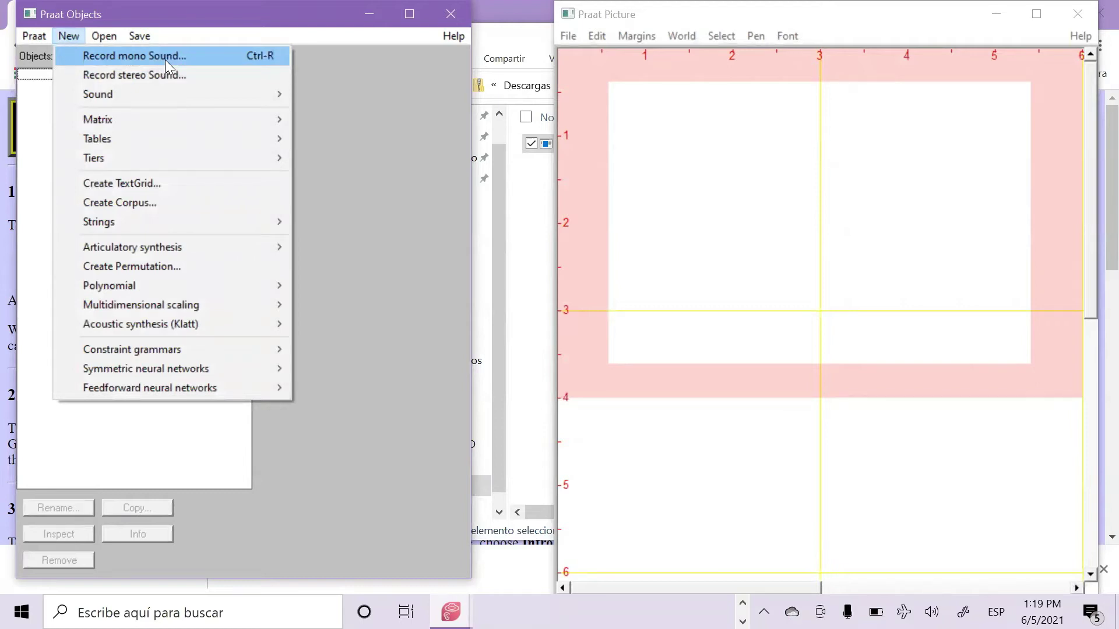
- Record a short mono sound from the microphone and play it back
left_click(198, 56)
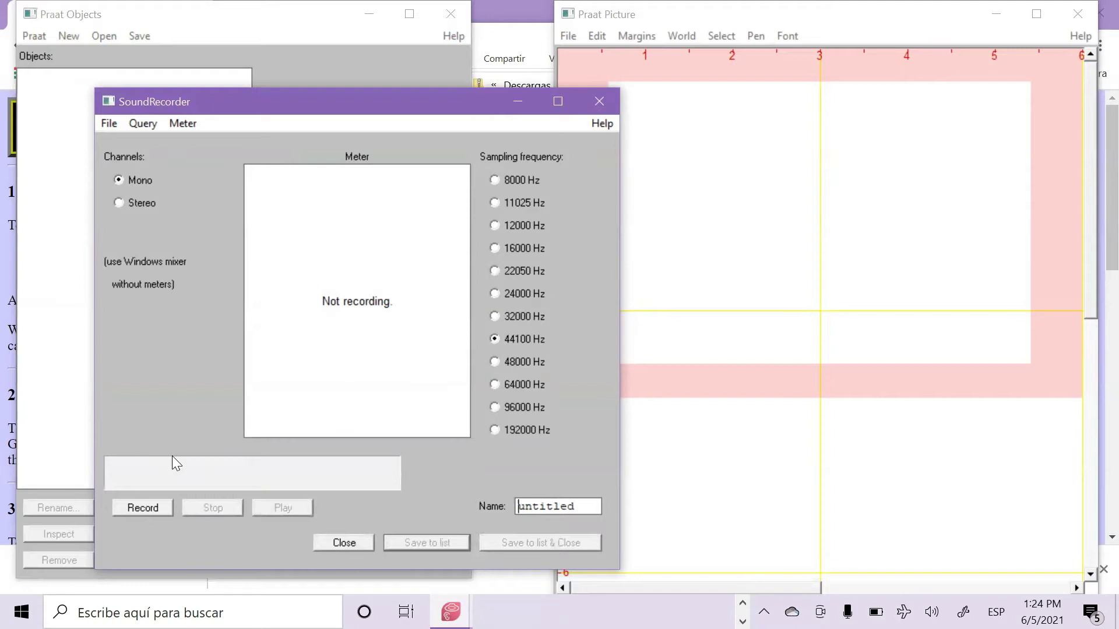
left_click(150, 509)
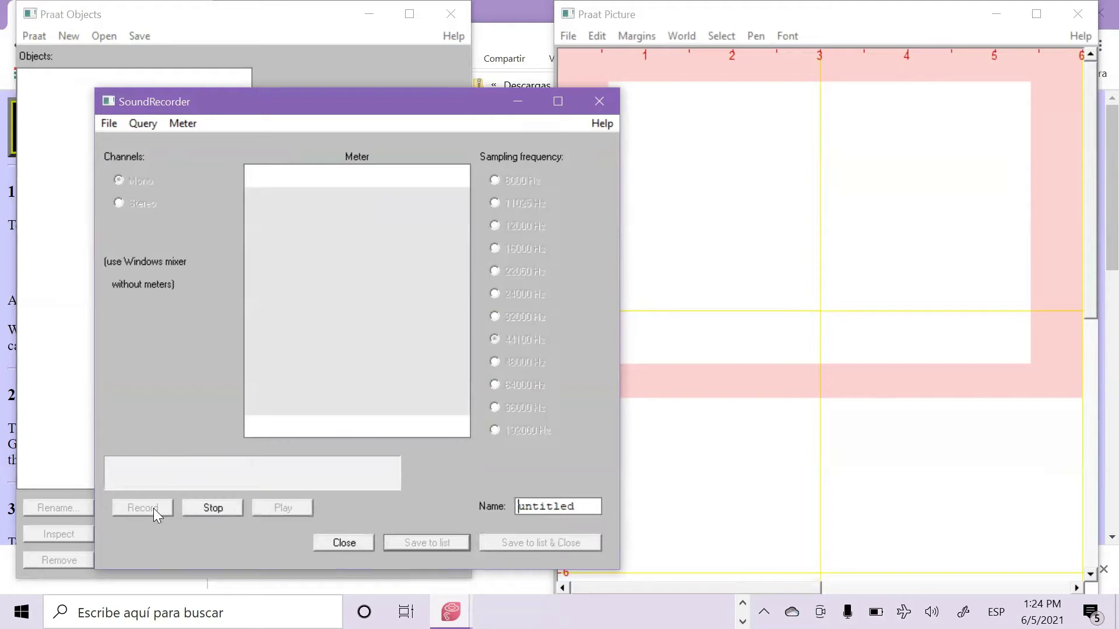
left_click(214, 509)
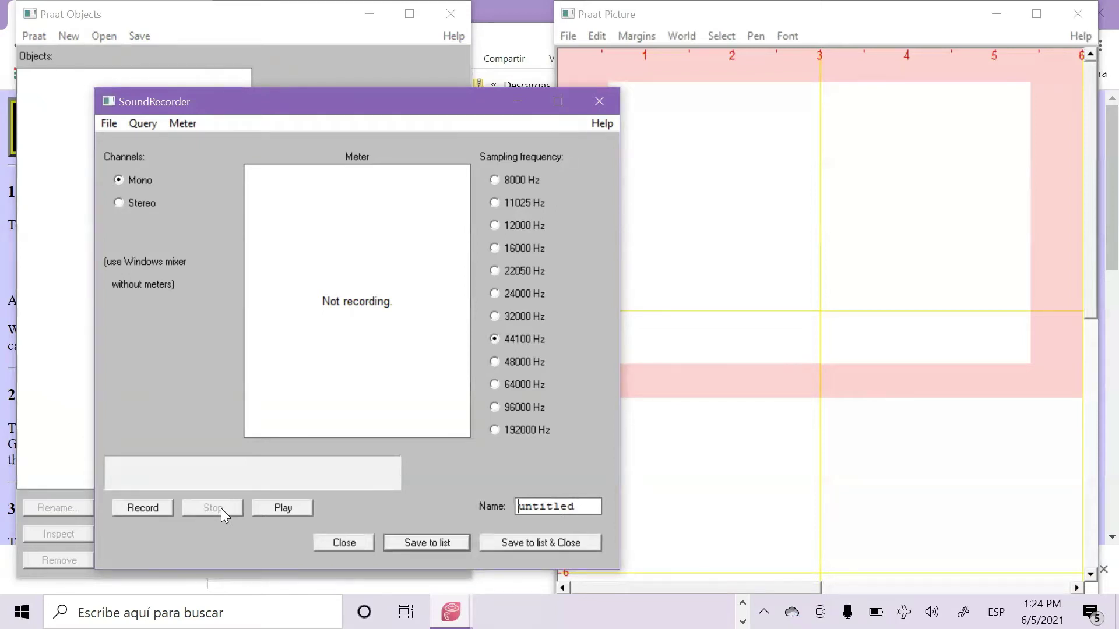
left_click(275, 511)
- Name the recording 'please' and save it to the Objects list
left_click_drag(599, 507, 491, 490)
key("BackSpace")
type("please")
left_click(526, 543)
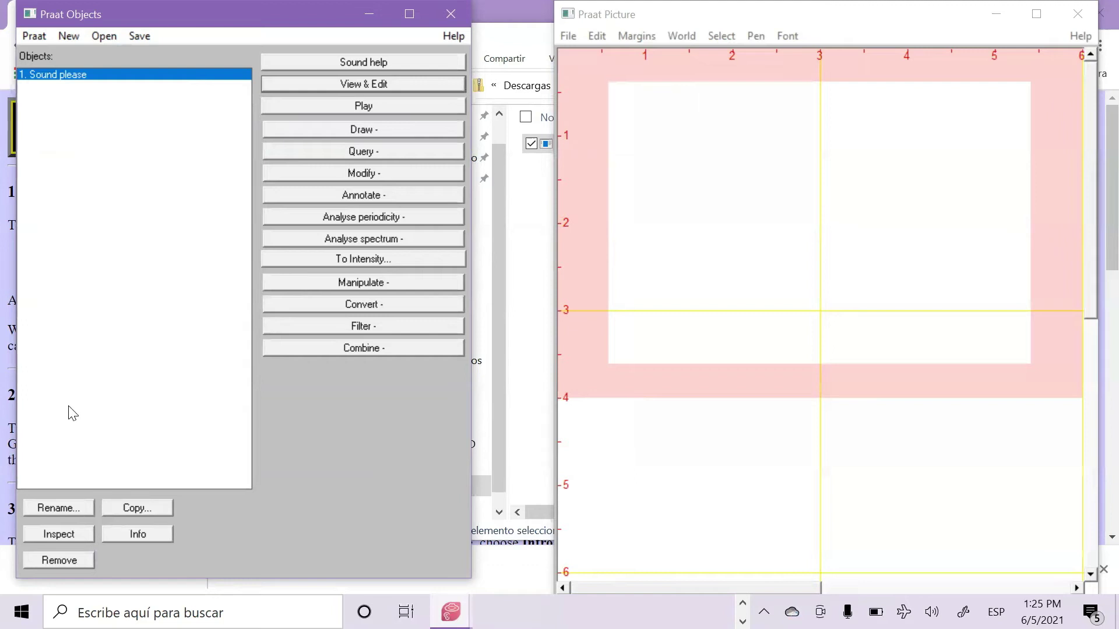
- Remove the test recording and read the egperjencja sound file from Descargas
left_click(75, 563)
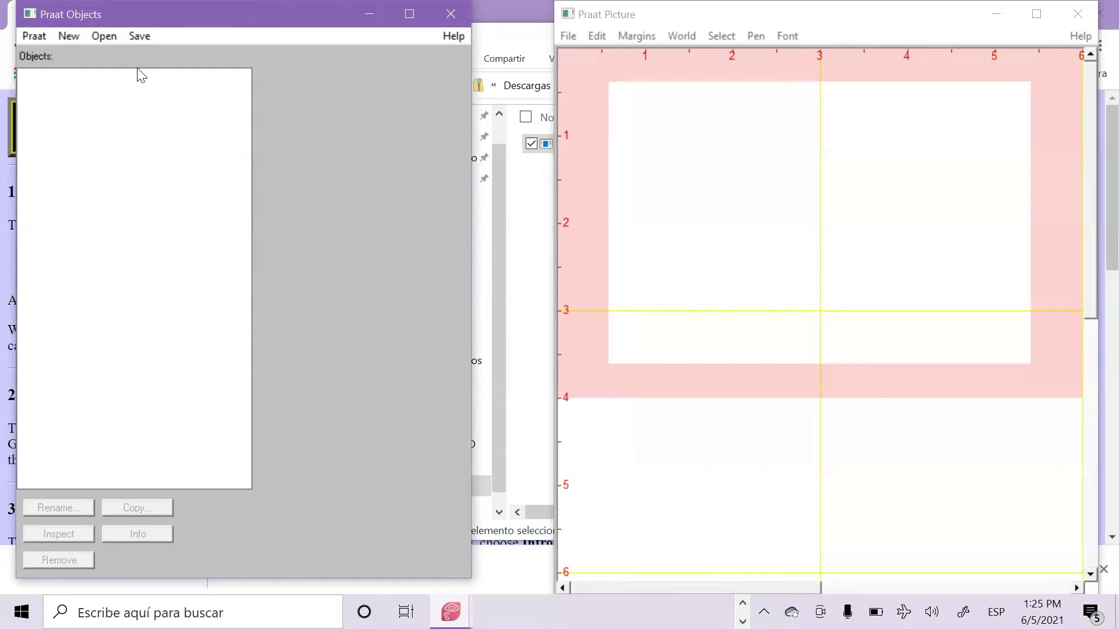
left_click(103, 37)
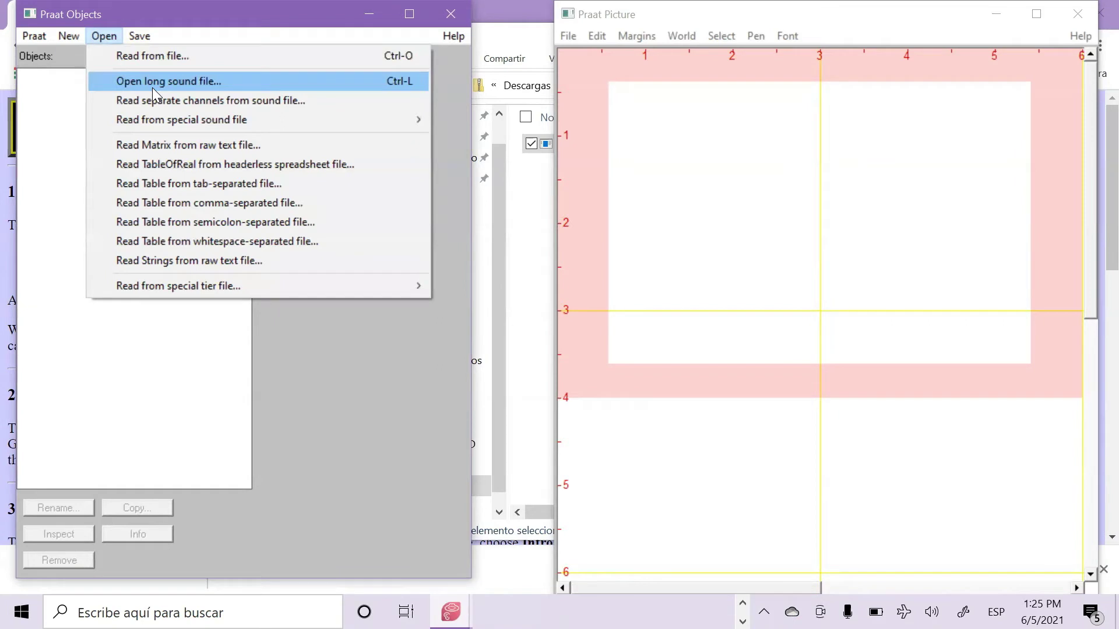
left_click(141, 56)
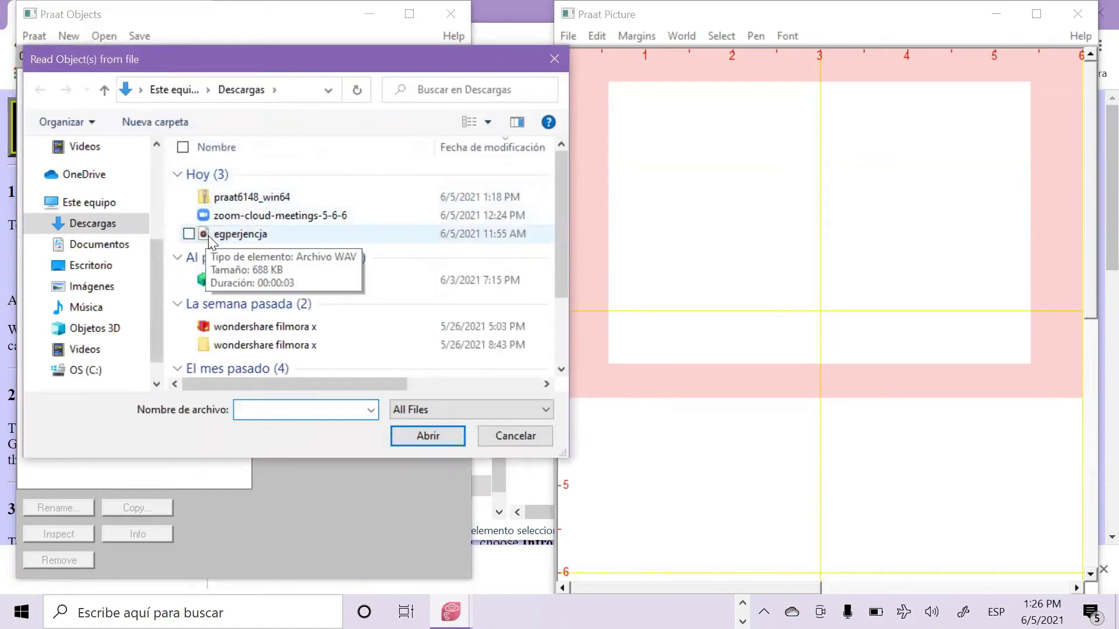
left_click(208, 235)
left_click(399, 429)
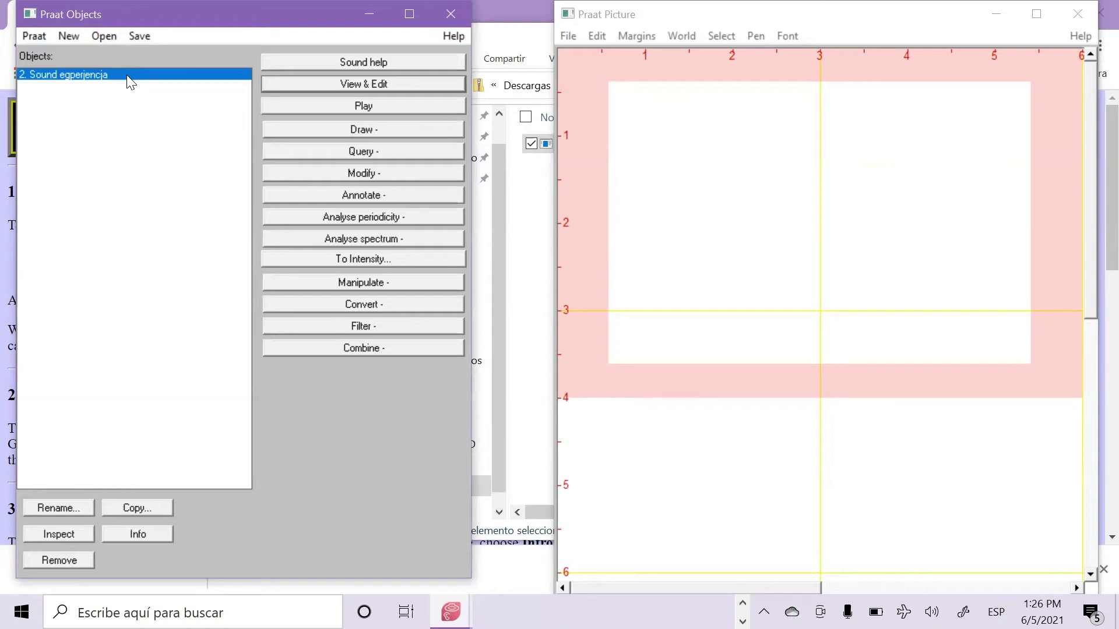
- Create a TextGrid with tiers 'ortography realizationofthegraphemex realization' and select it with the sound
left_click(368, 197)
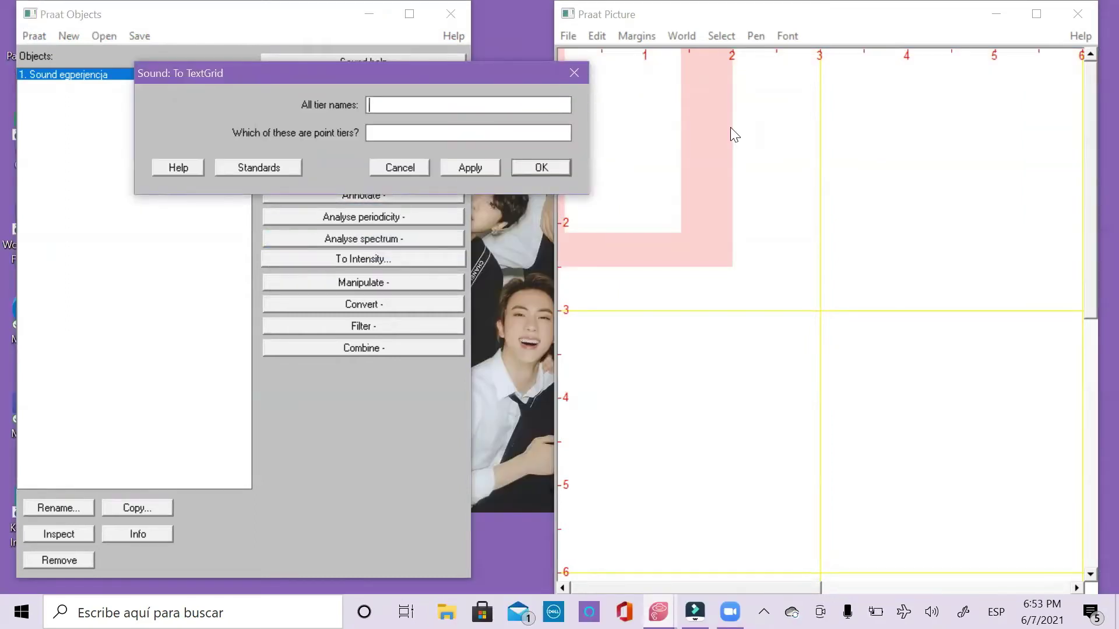
type("ortography reali")
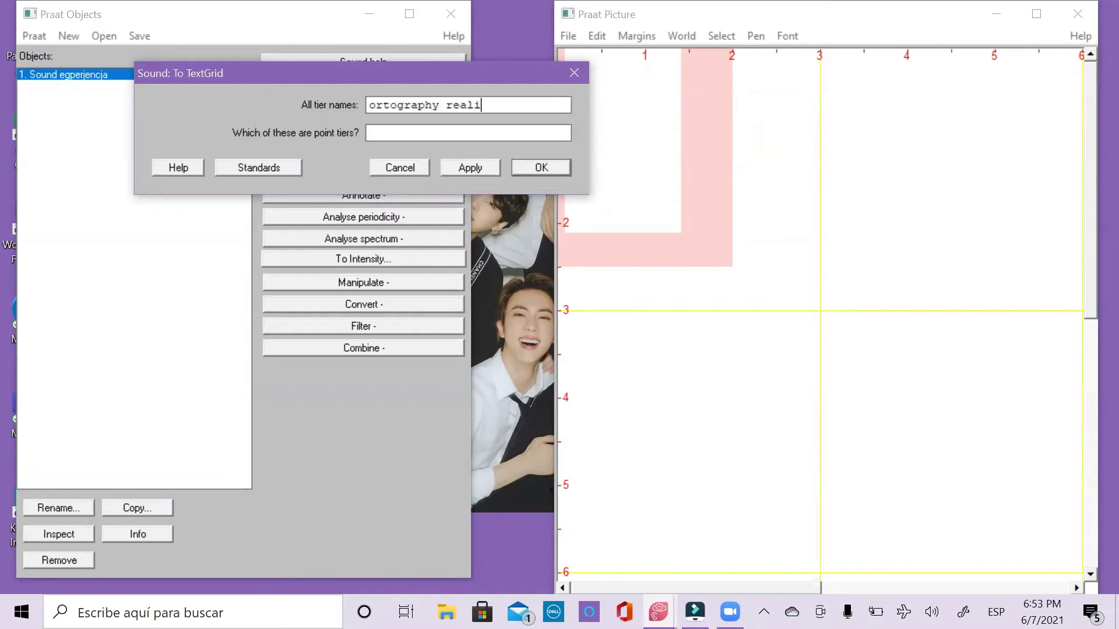
type("zationofthegrap")
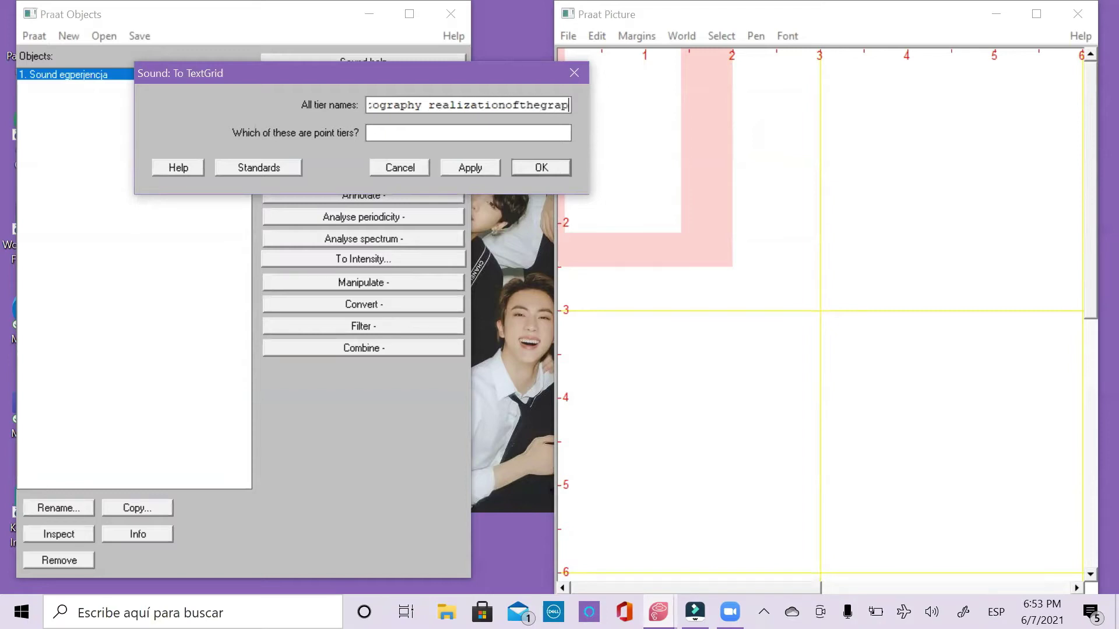
type("hemex")
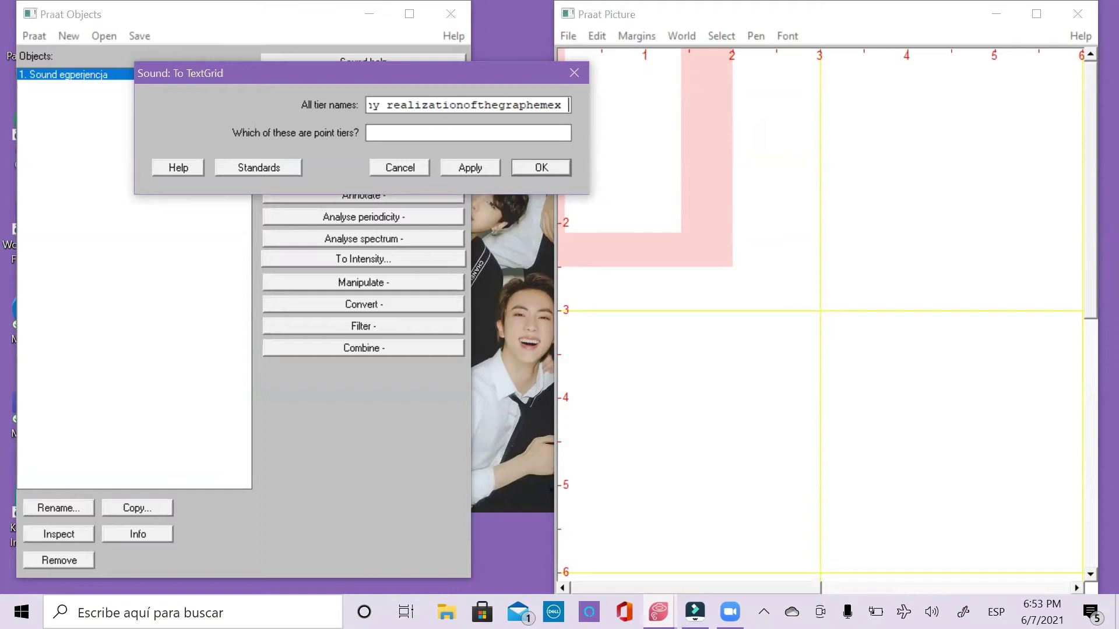
type(" rea")
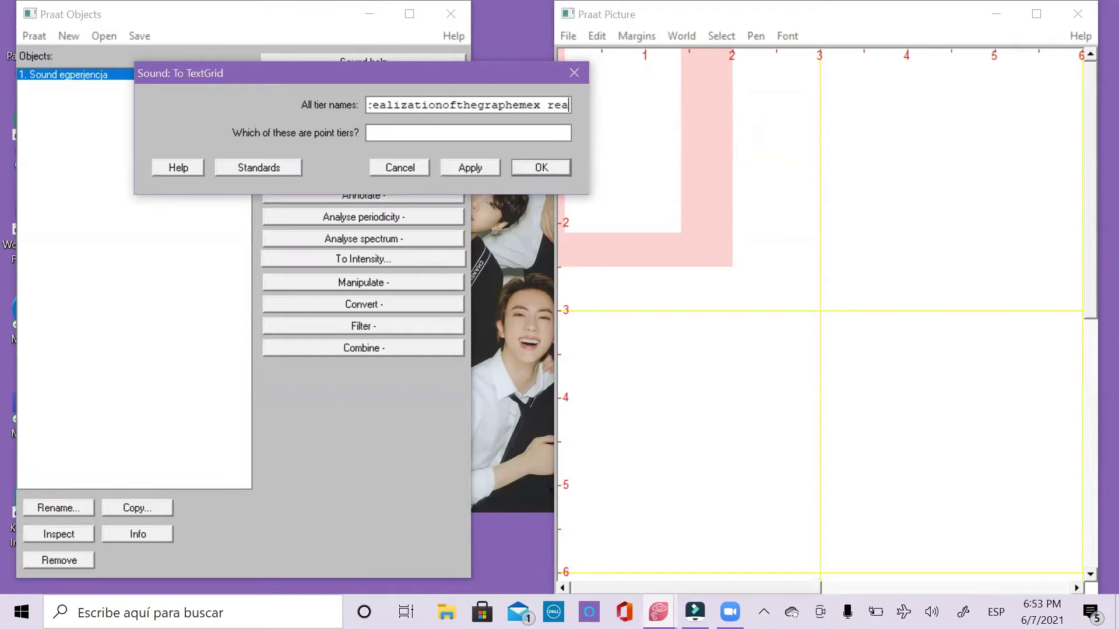
type("lization")
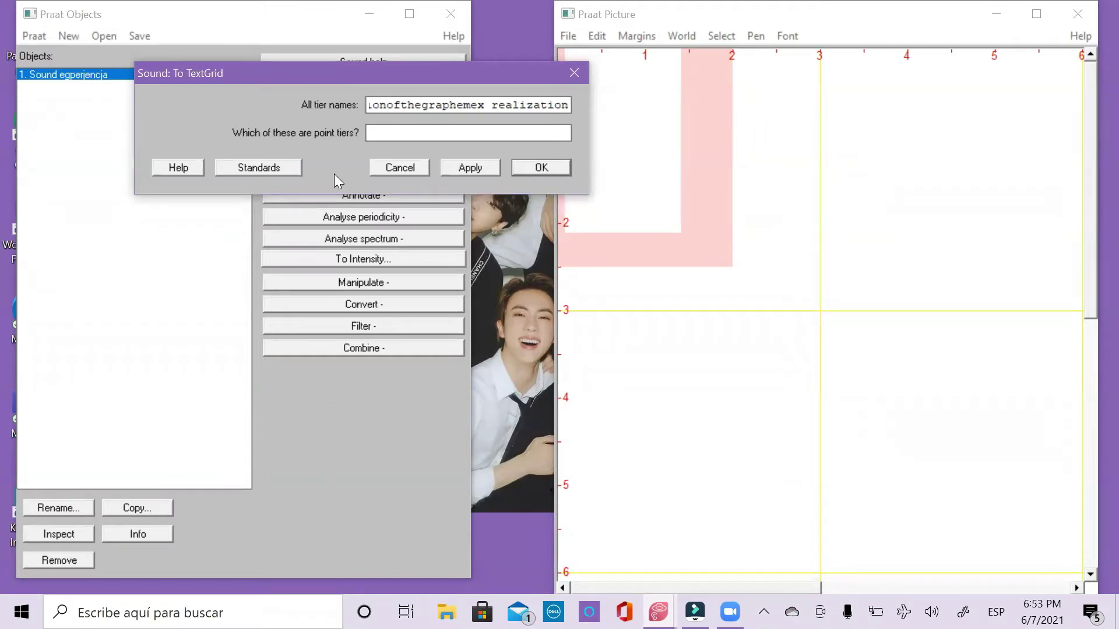
left_click(539, 167)
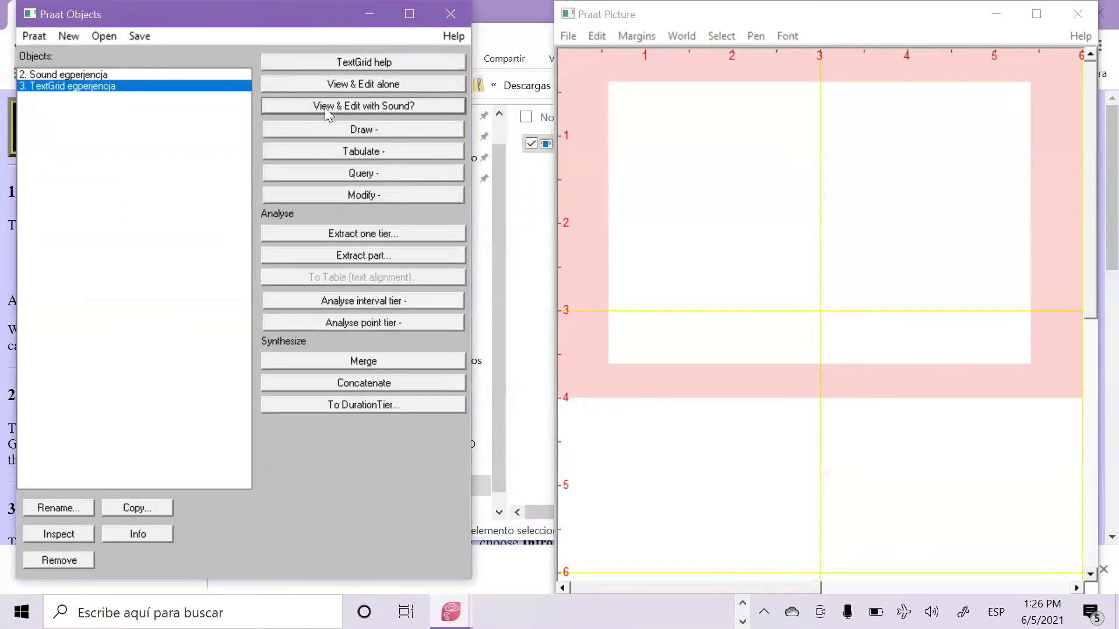
left_click_drag(173, 77, 174, 88)
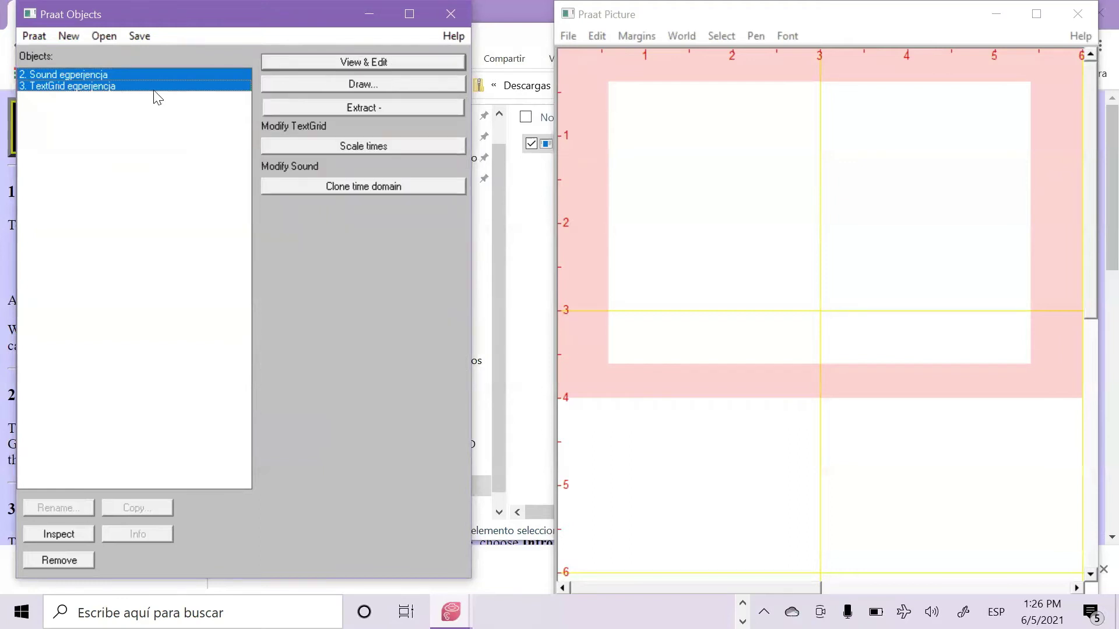
- Open egperjencja and its TextGrid in a maximized editor, play from near the start, and zoom in
left_click(294, 59)
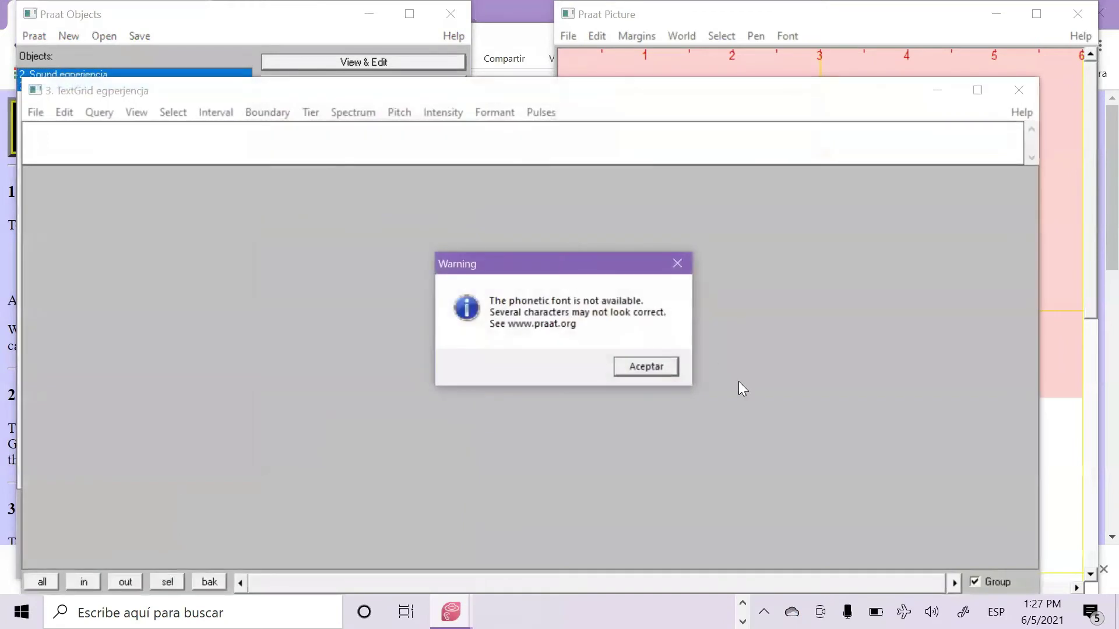
left_click(645, 367)
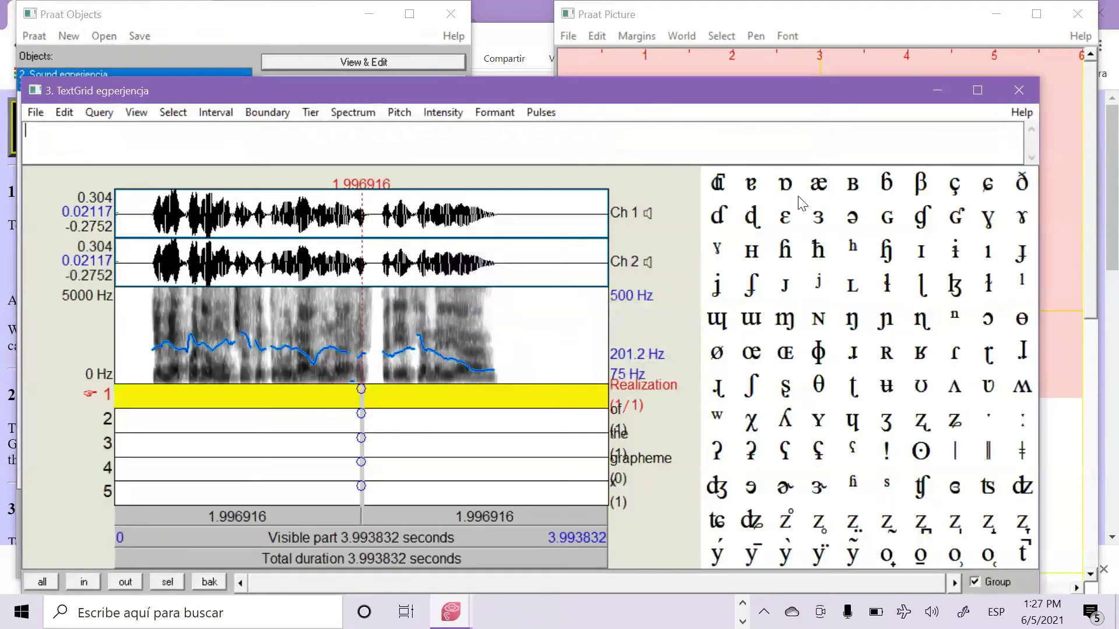
left_click(977, 90)
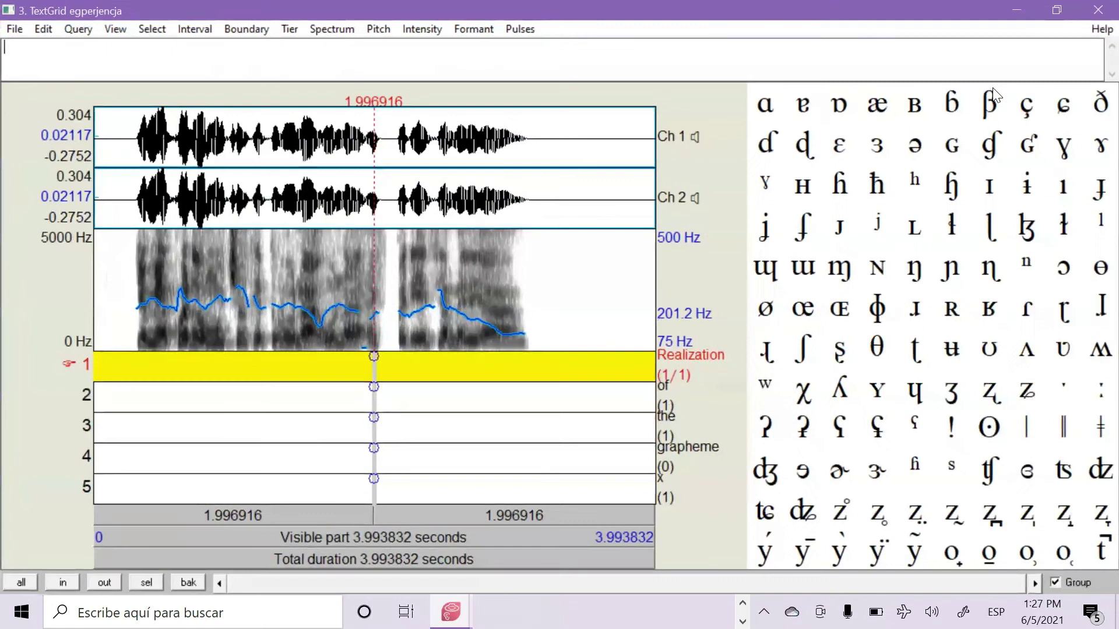
left_click(133, 253)
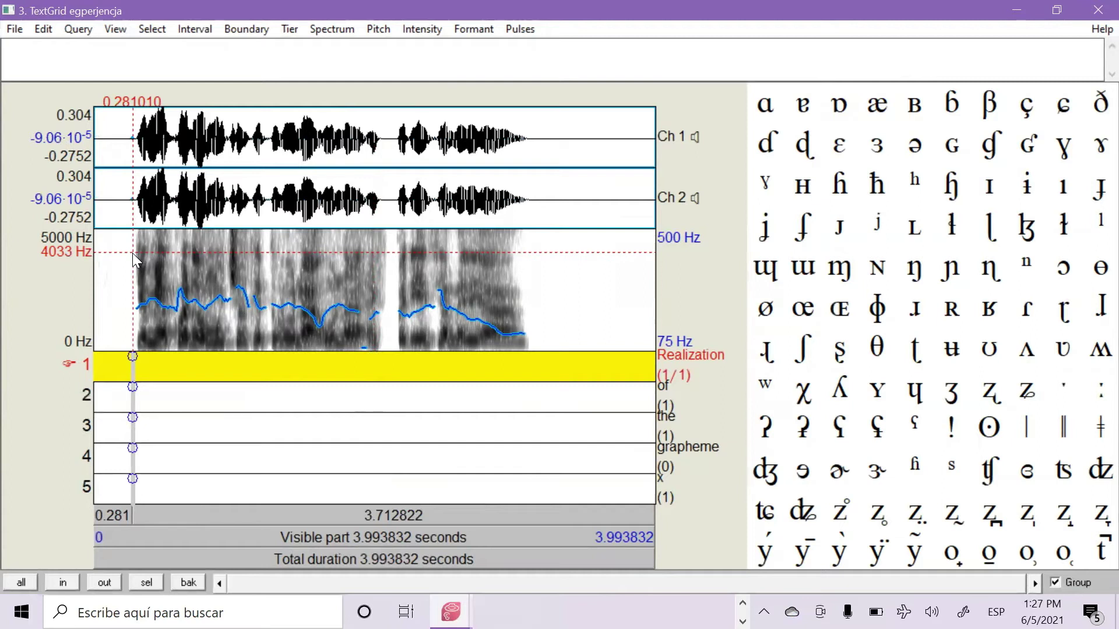
key("Tab")
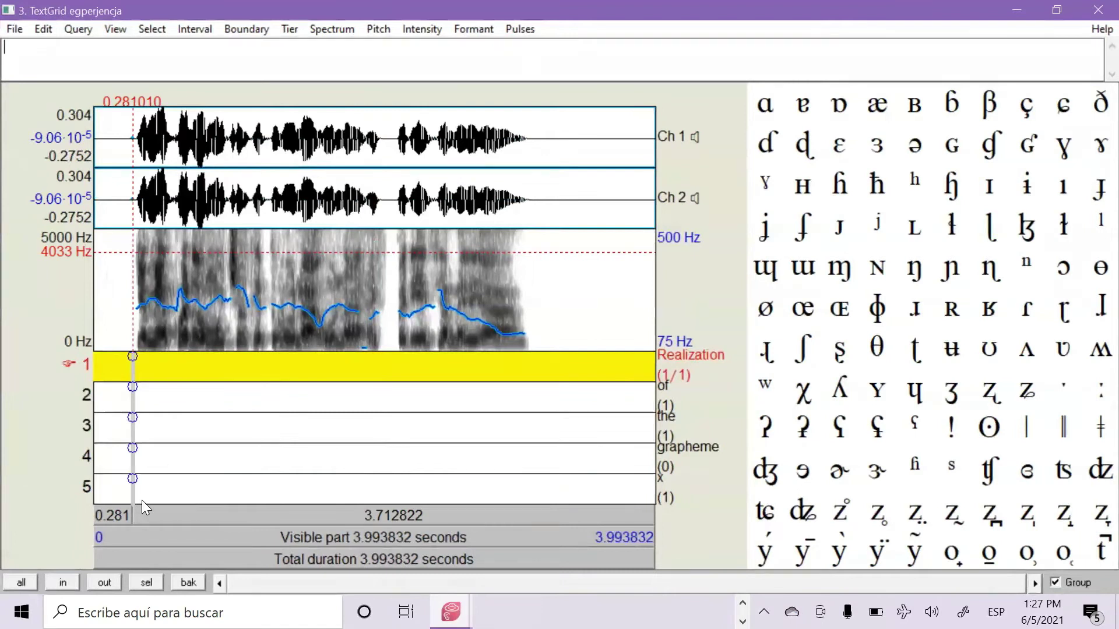
left_click(63, 583)
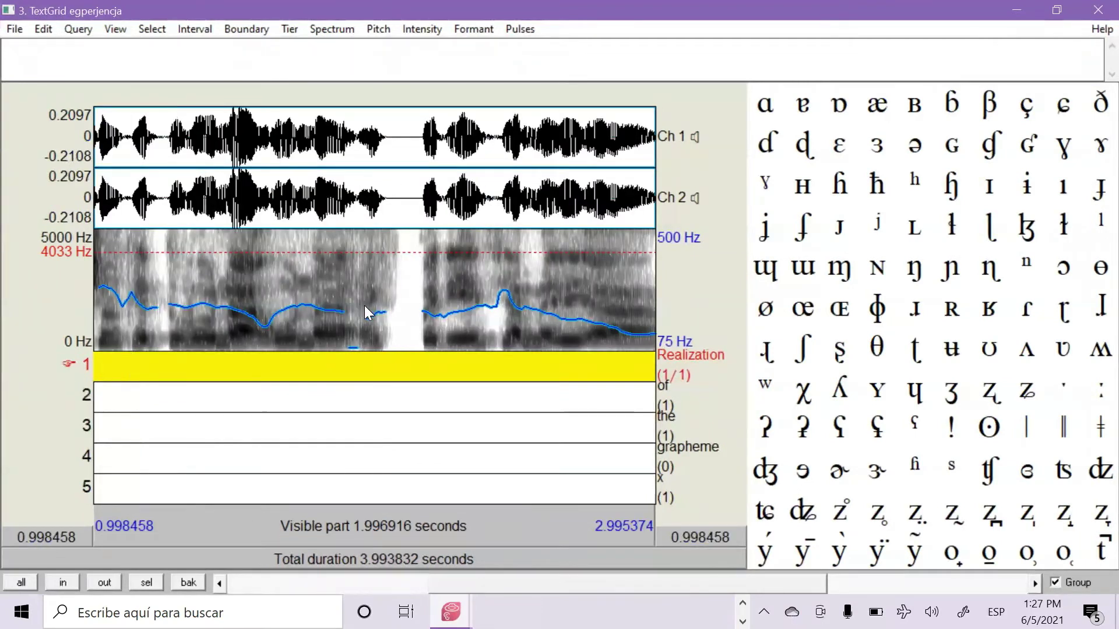
- Select about 1.96–2.47 s in the spectrogram, play it, and zoom in with Ctrl+I
left_click_drag(363, 305, 509, 302)
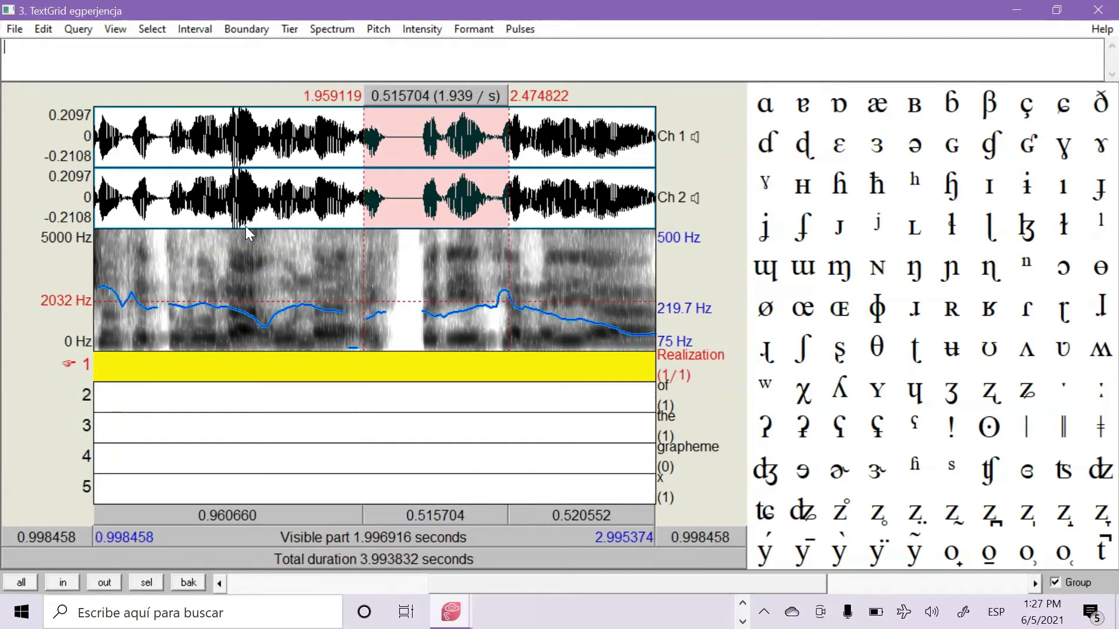
key("Tab")
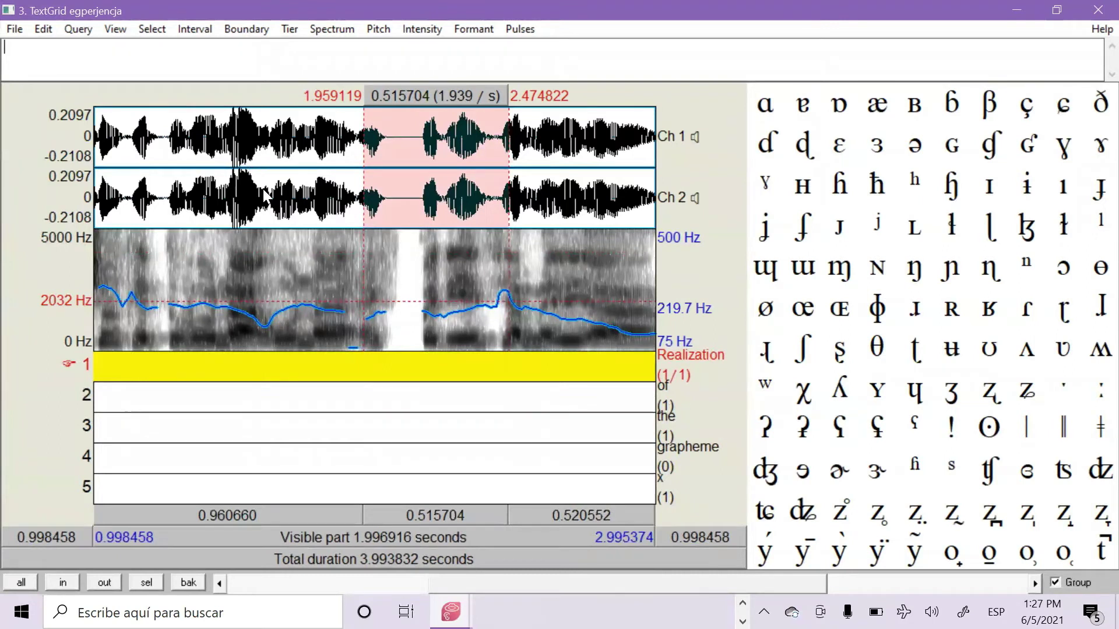
key("ctrl+i")
key("ctrl+i")
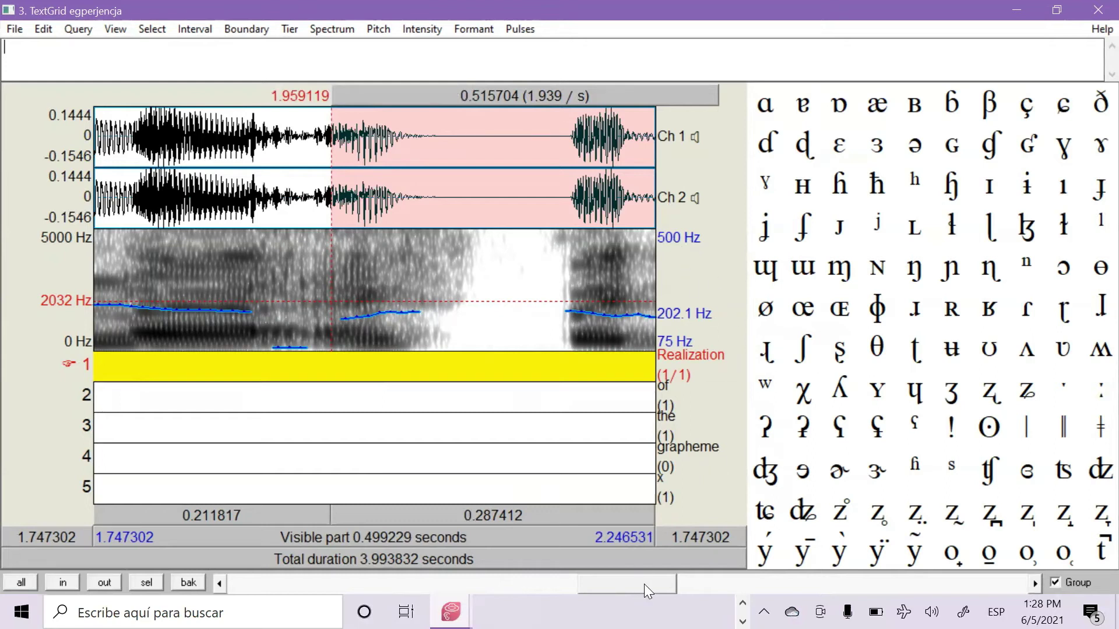
- Zoom out twice and reselect the stretch from about 2.00 to 2.50 seconds
left_click_drag(645, 584, 689, 583)
left_click(105, 582)
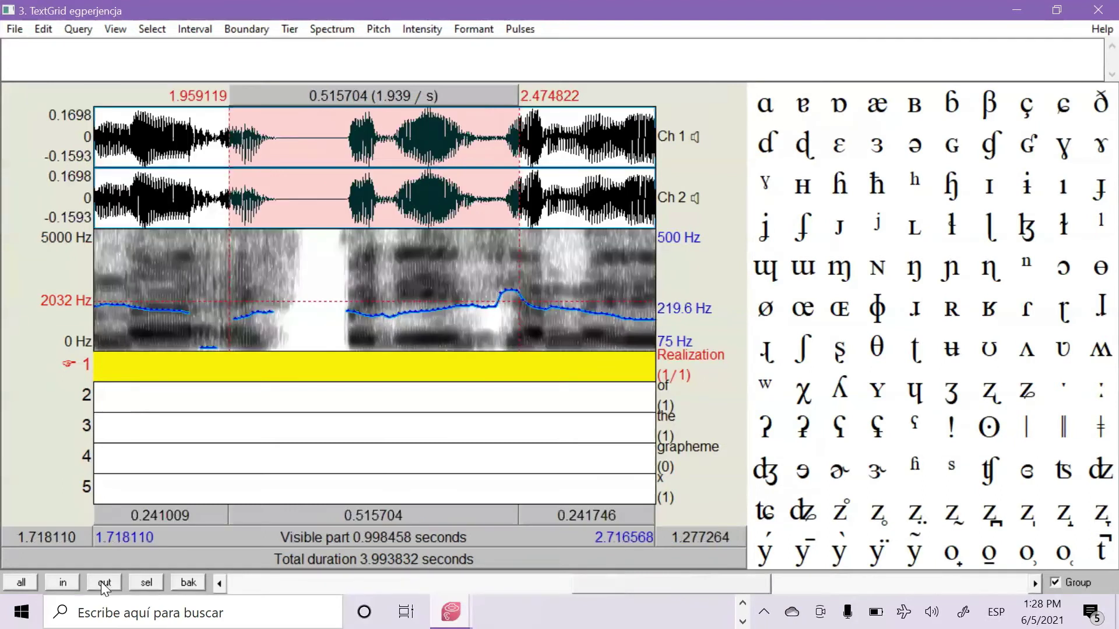
left_click(104, 583)
left_click_drag(304, 290, 447, 289)
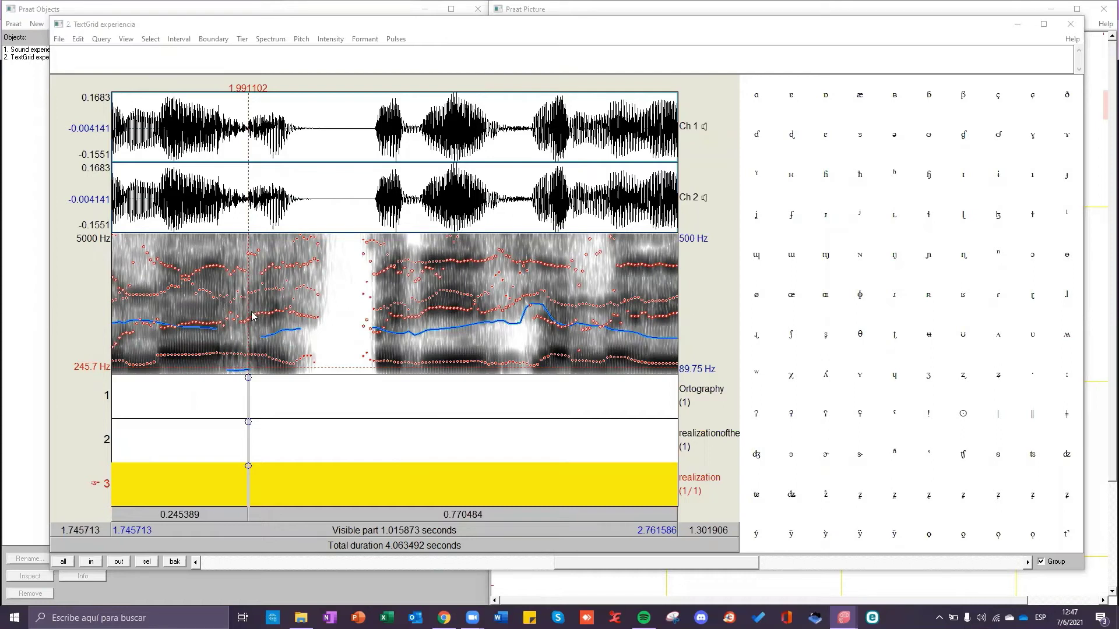
left_click_drag(251, 318, 361, 343)
left_click_drag(432, 360, 551, 371)
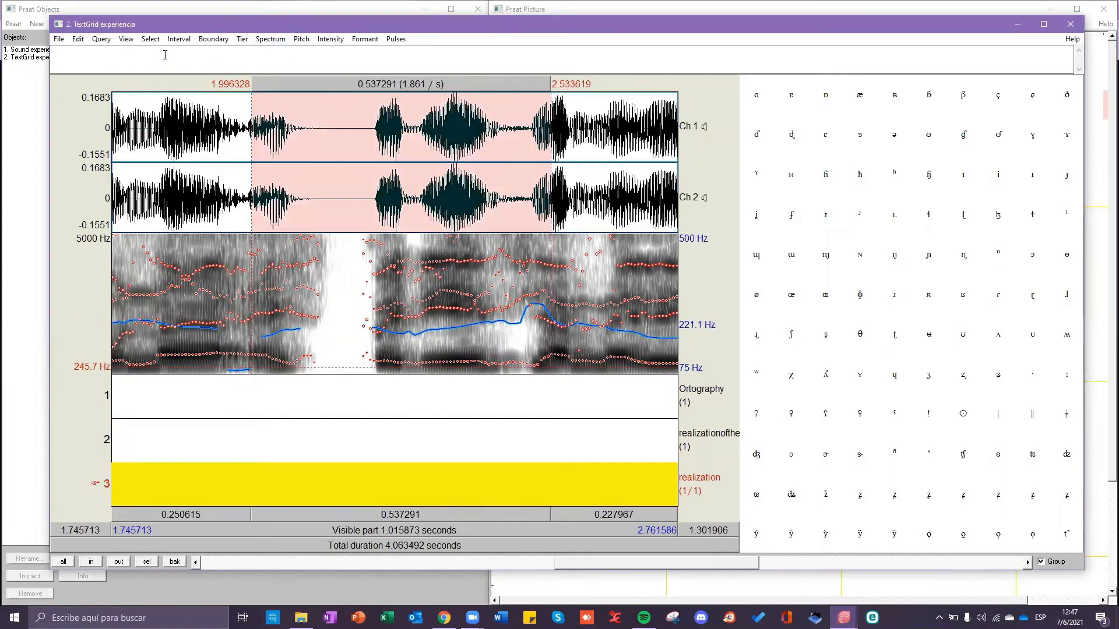
- Add tier 1 boundaries at 1.996 and 2.534 s and label the interval 'experiencia'
left_click(213, 38)
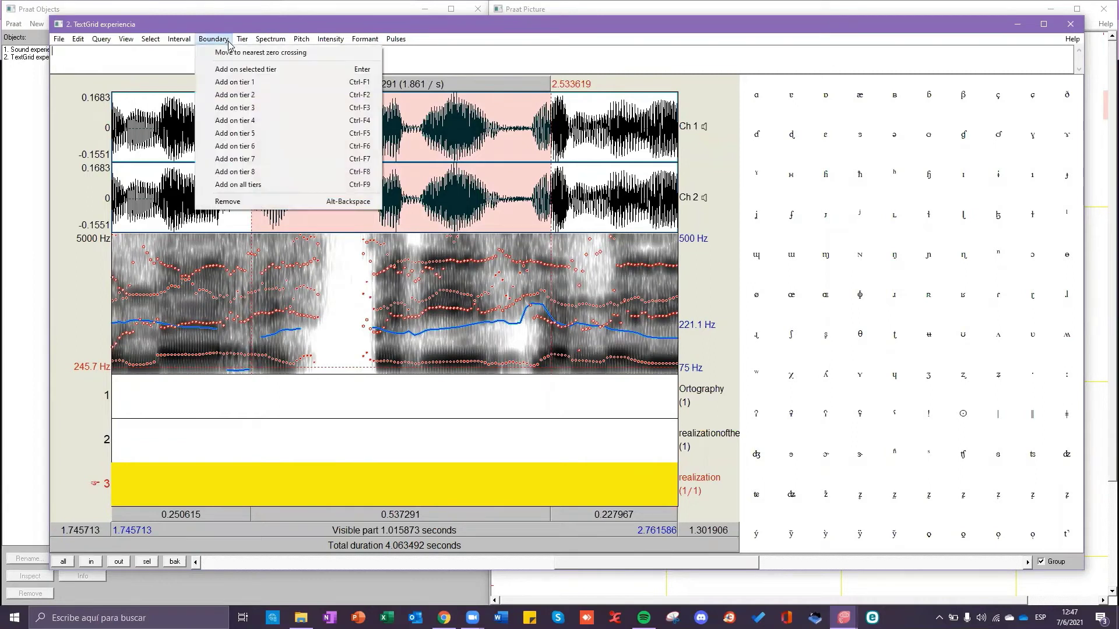
left_click(257, 81)
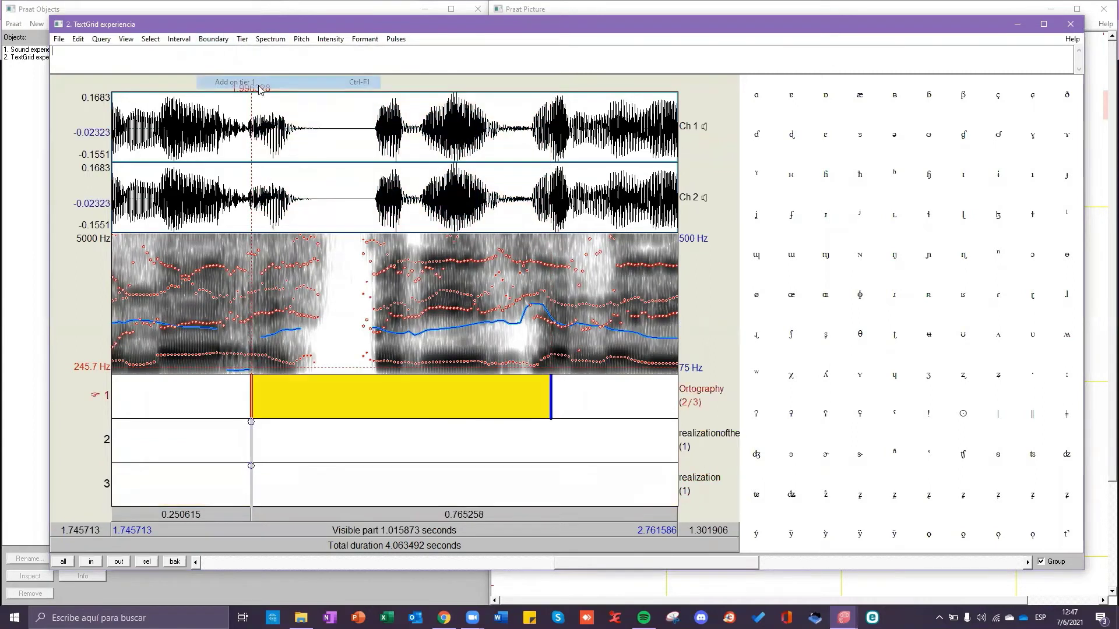
left_click(348, 399)
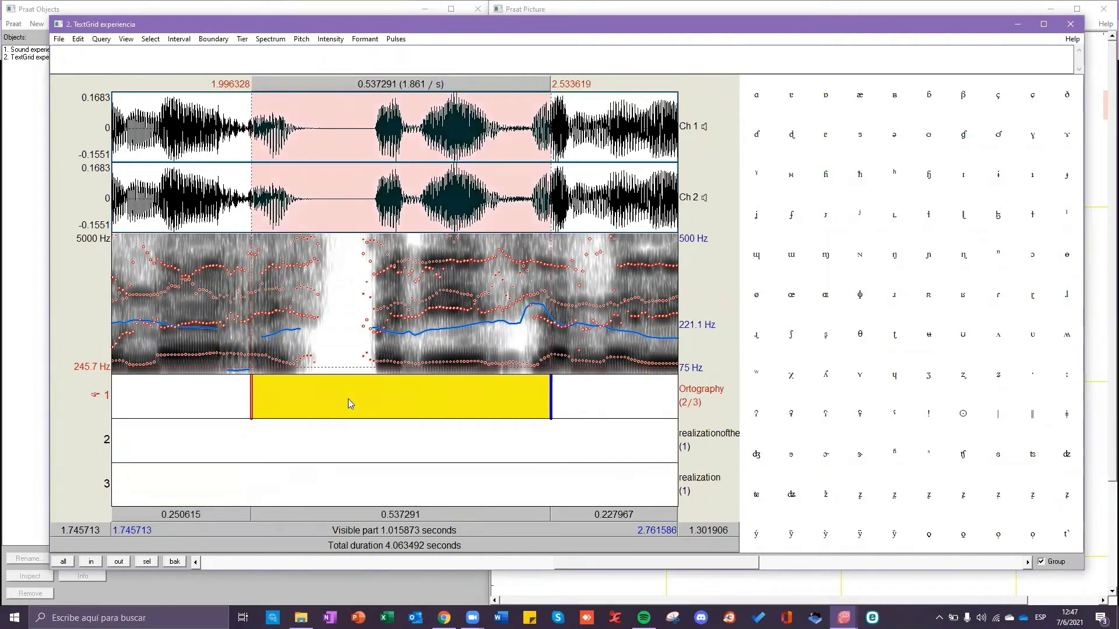
type("experienci")
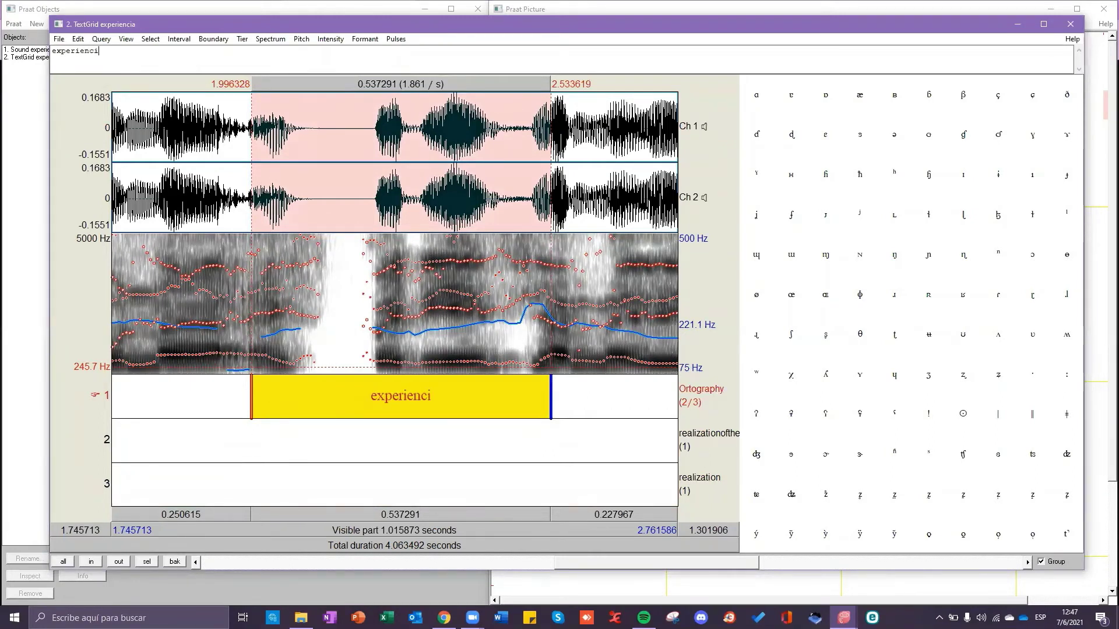
type("a")
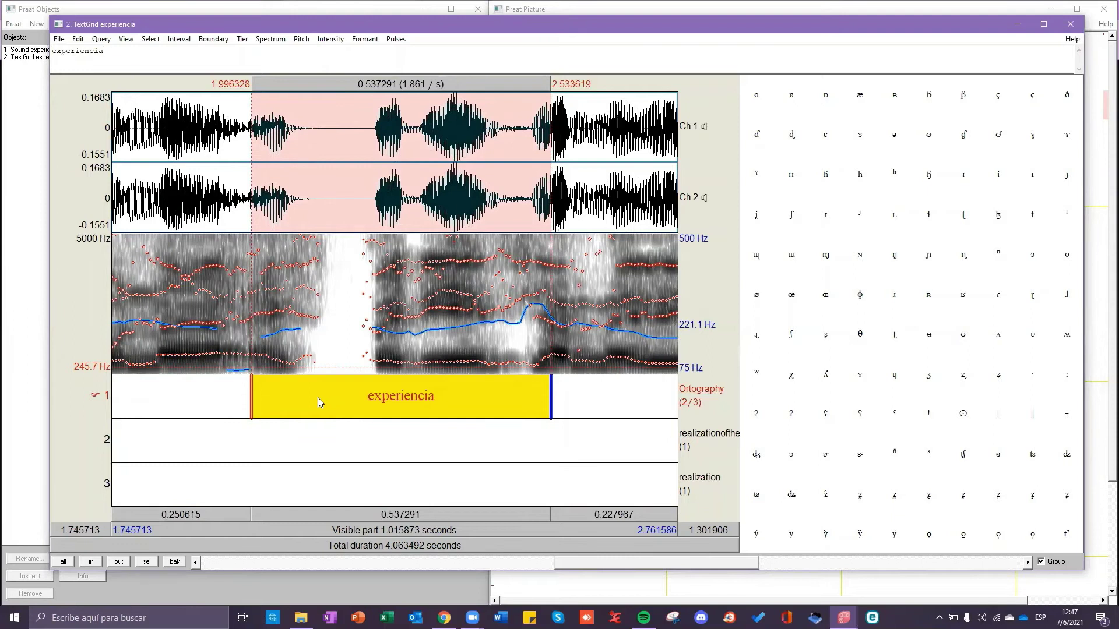
- Mark the g sound from about 2.014 s as a tier 2 interval labelled 'g'
left_click(261, 209)
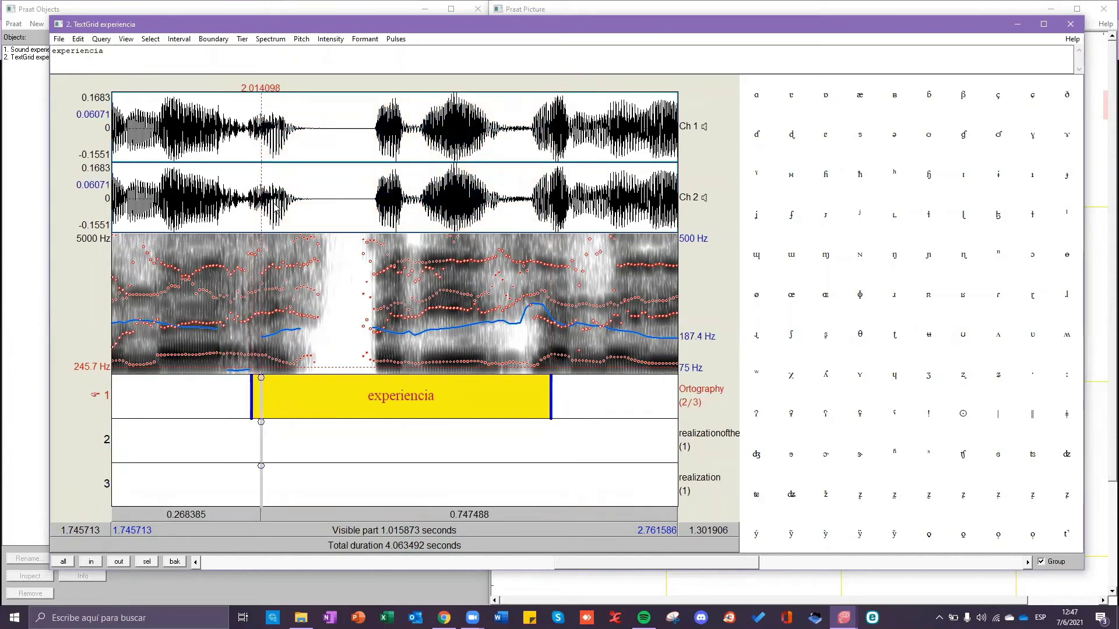
left_click_drag(274, 209, 375, 239)
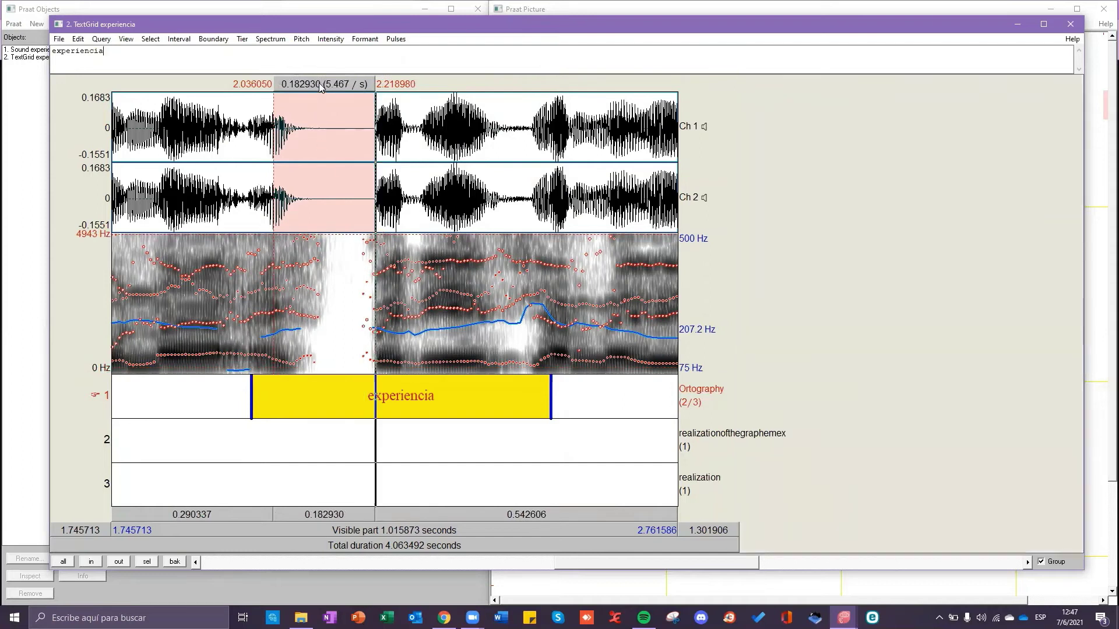
left_click(214, 39)
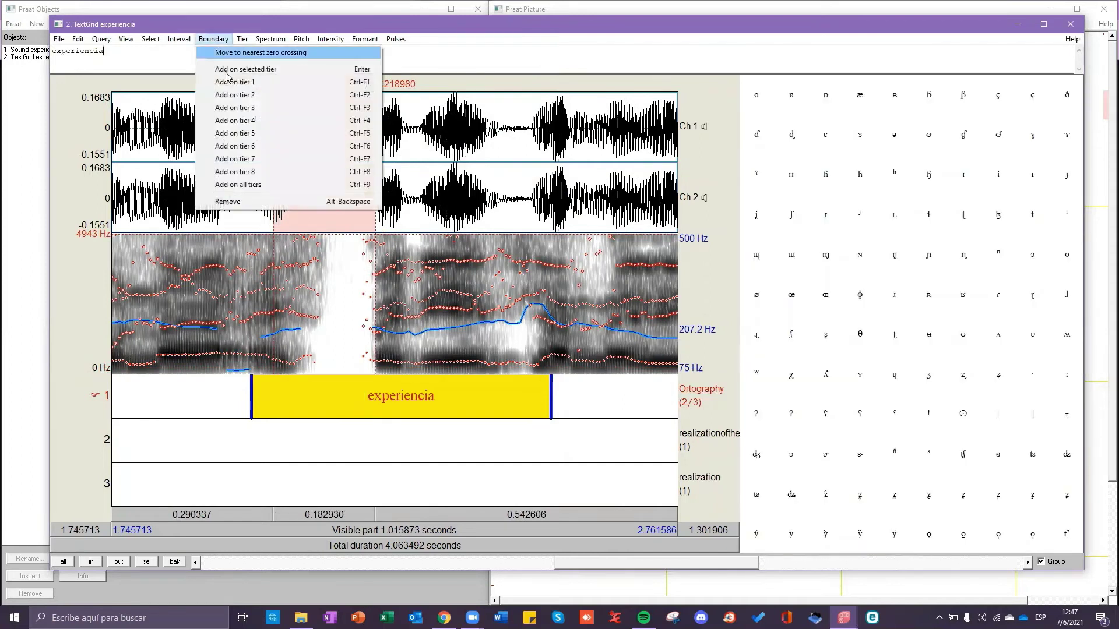
left_click(247, 95)
type("g")
- Mark the 2.30–2.44 s stretch as a tier 2 interval labelled 'ie'
left_click_drag(421, 205, 502, 215)
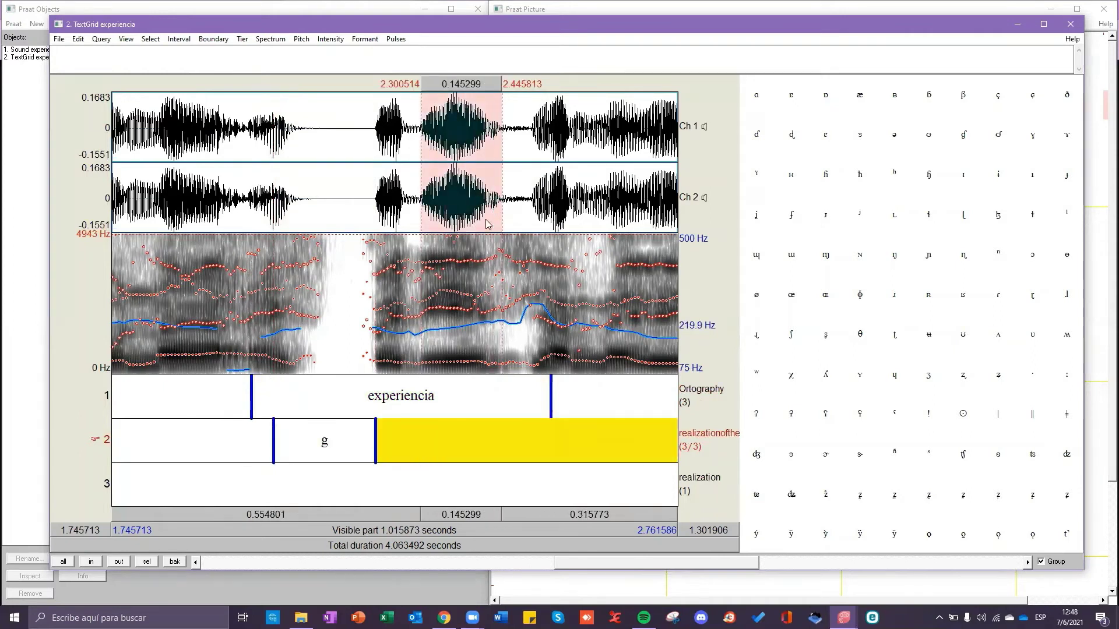
left_click(207, 40)
left_click(251, 100)
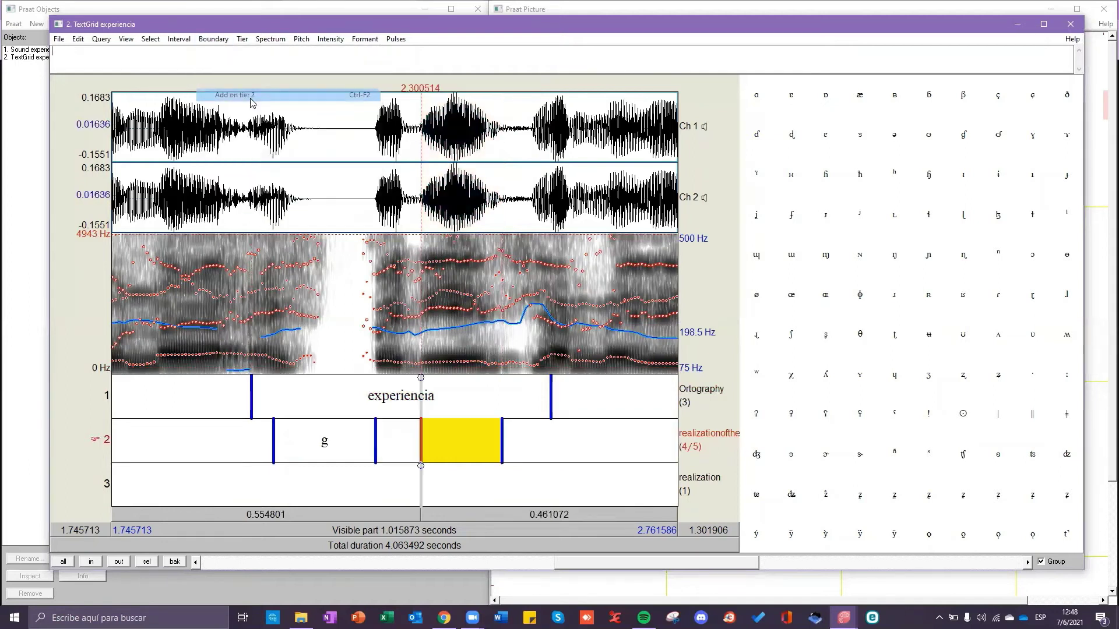
type("ie")
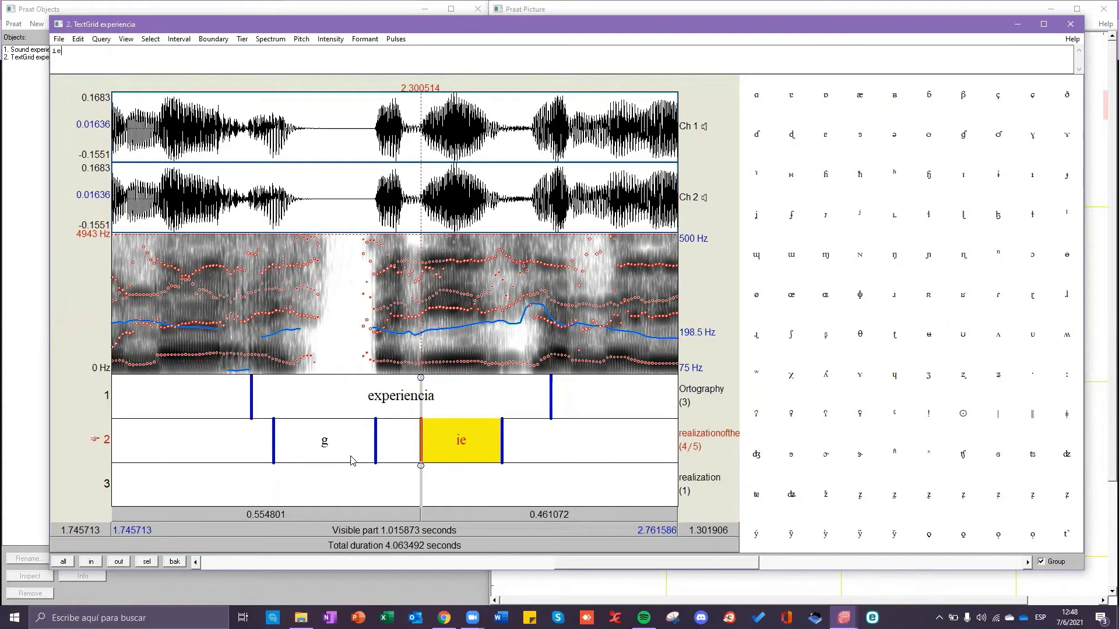
left_click(330, 460)
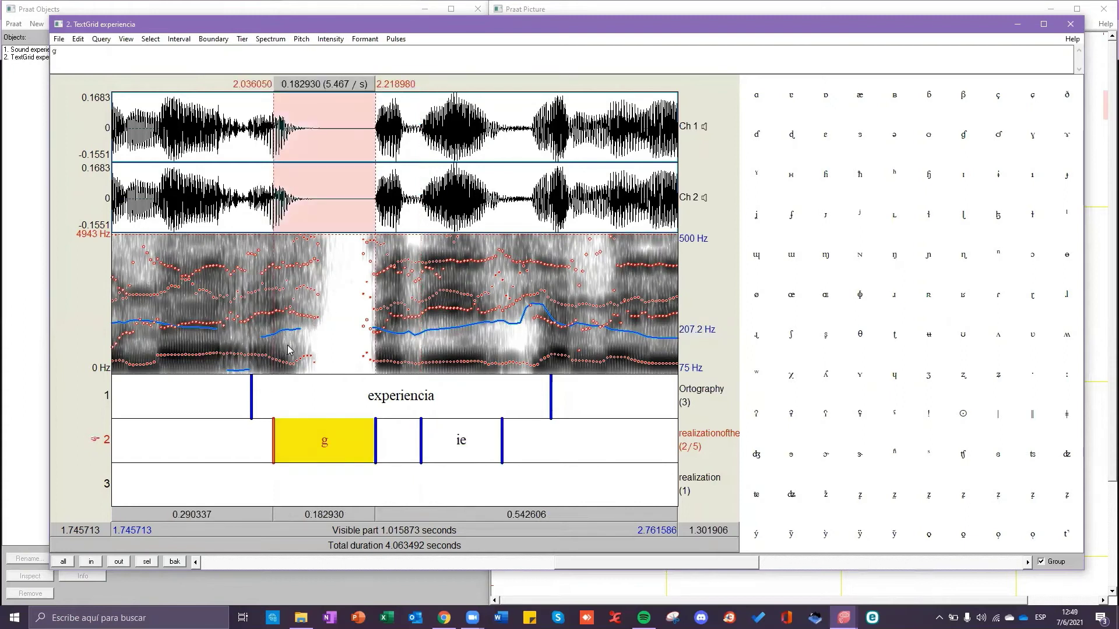
left_click(449, 452)
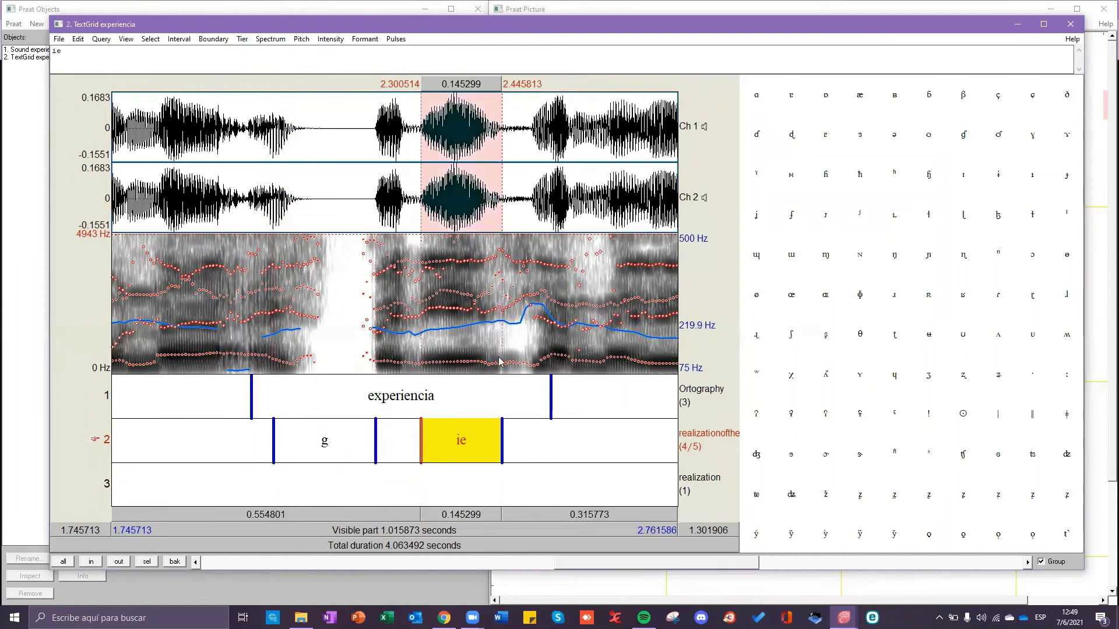
left_click(300, 426)
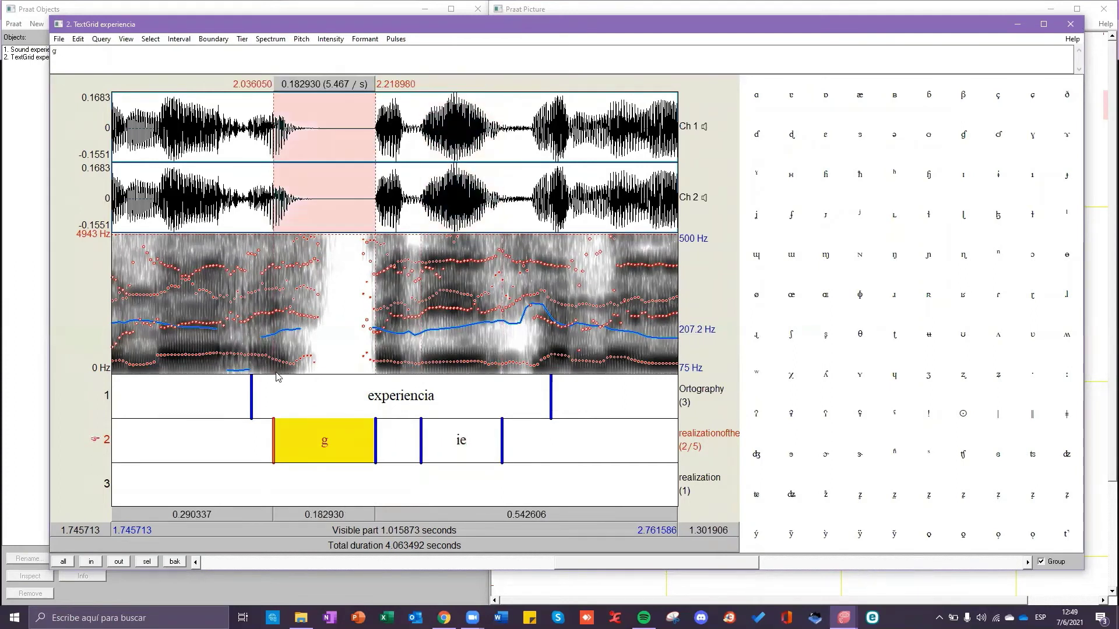
left_click_drag(276, 374, 322, 368)
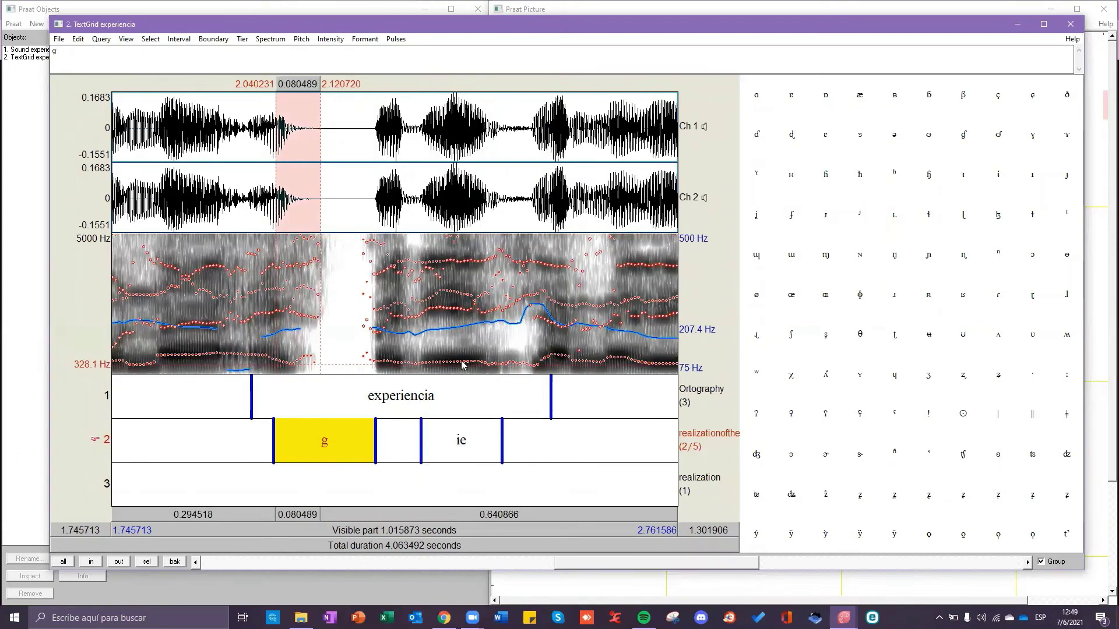
left_click(454, 448)
key("Tab")
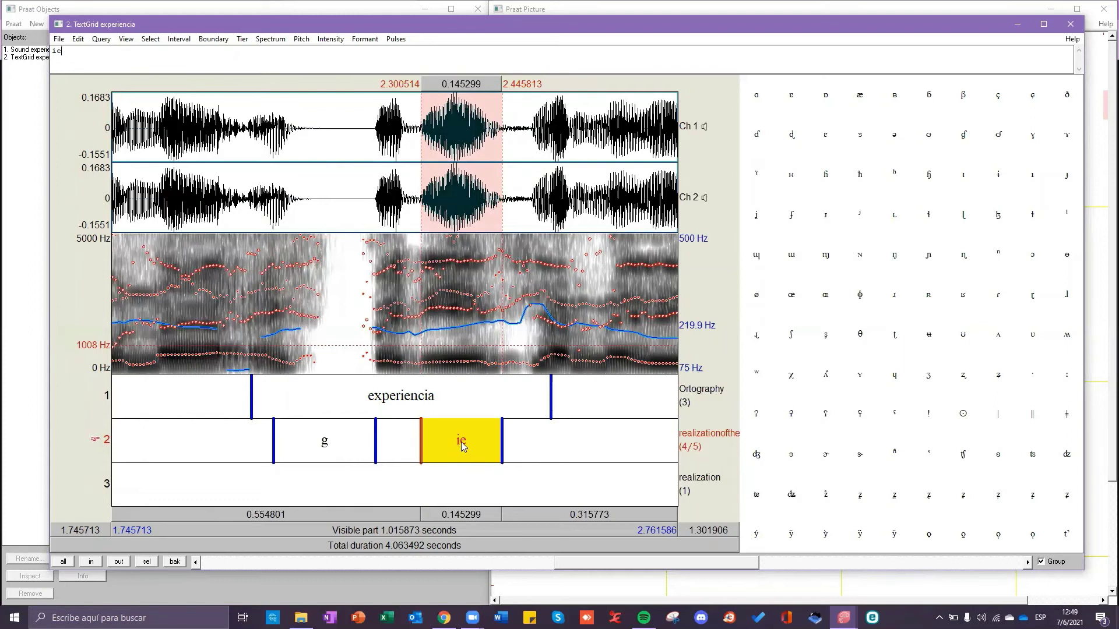
left_click(312, 368)
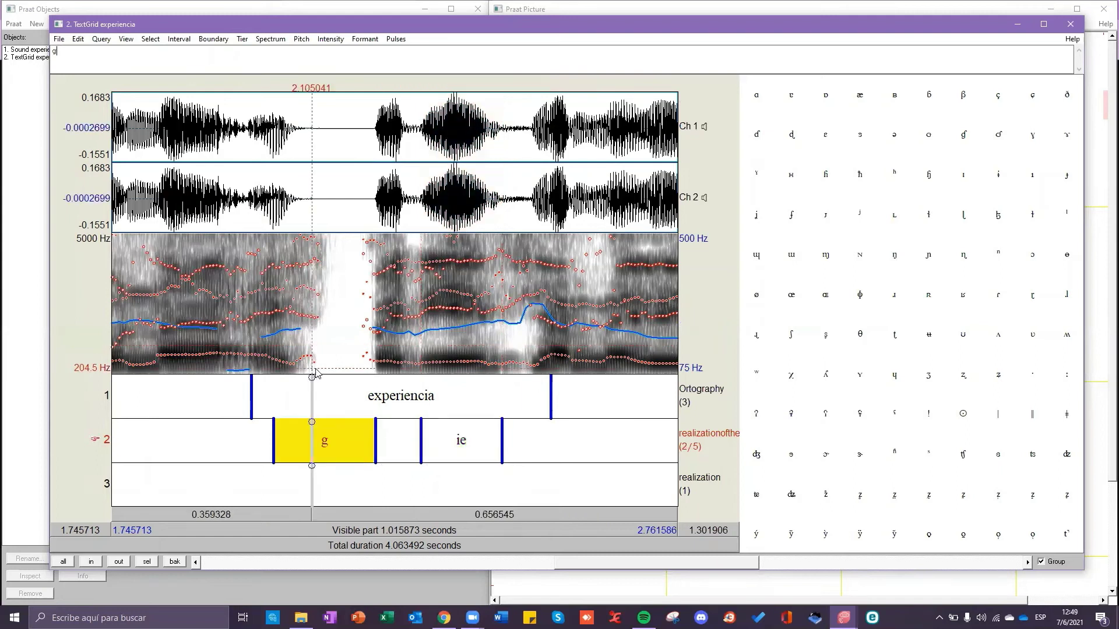
left_click_drag(315, 369, 375, 362)
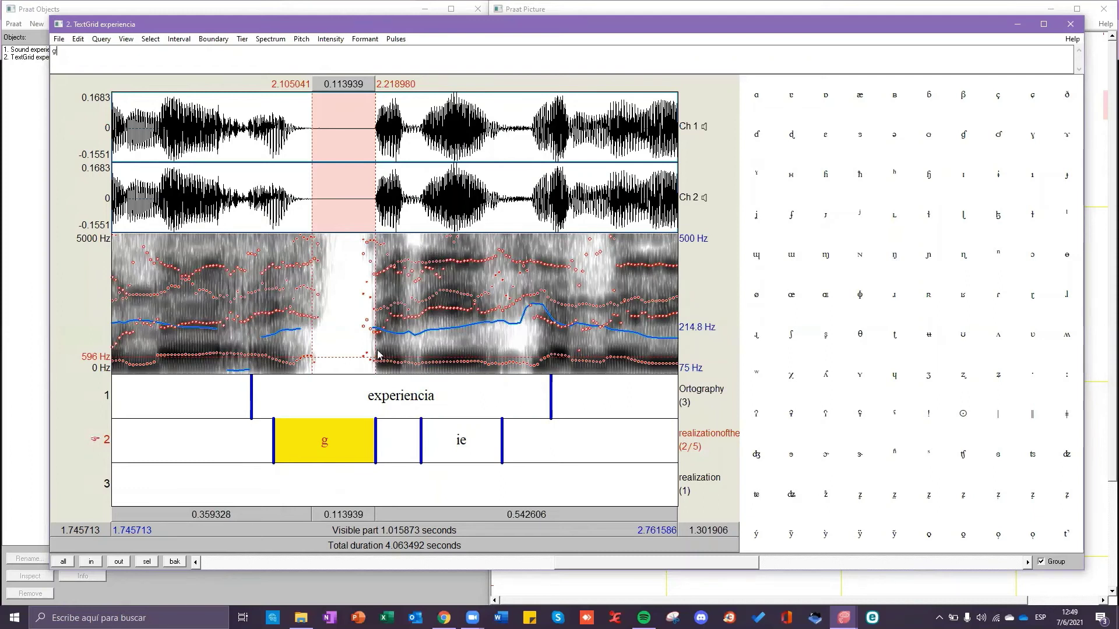
- Change the tier 2 'g' label to 'gθ' and add a 'θ' interval on tier 3 spanning 2.120–2.213 s
left_click(337, 439)
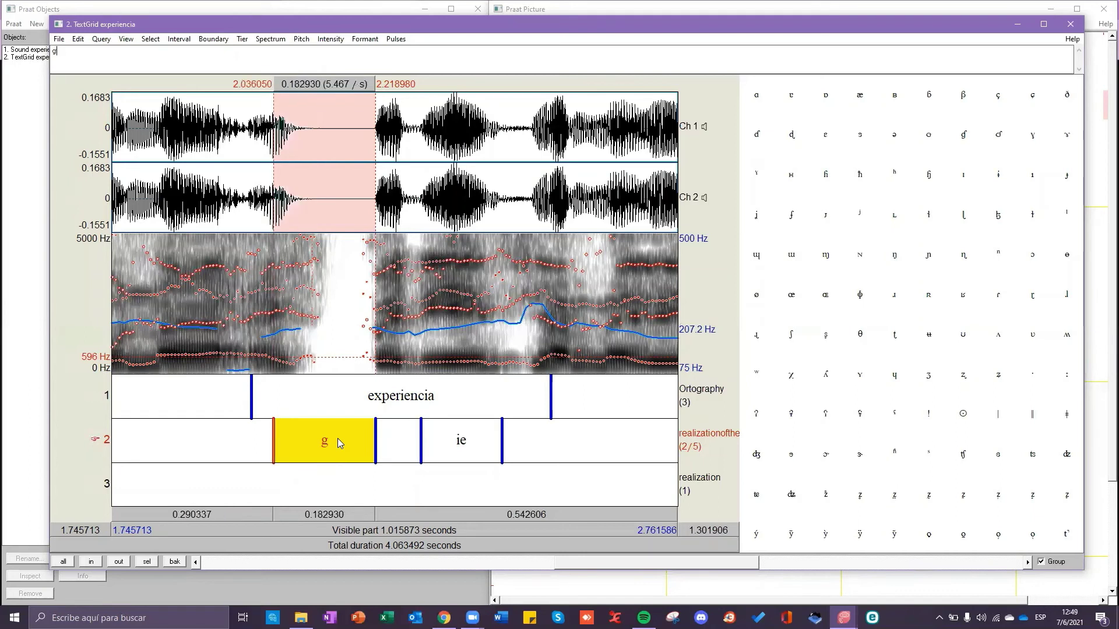
left_click(861, 342)
left_click_drag(320, 307, 373, 306)
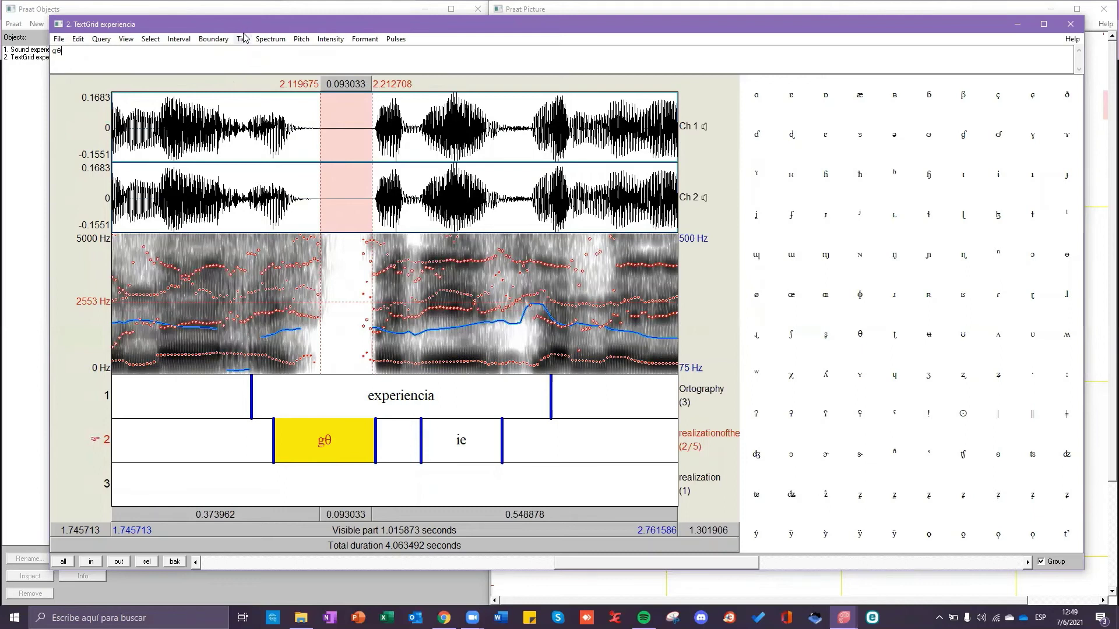
left_click(213, 39)
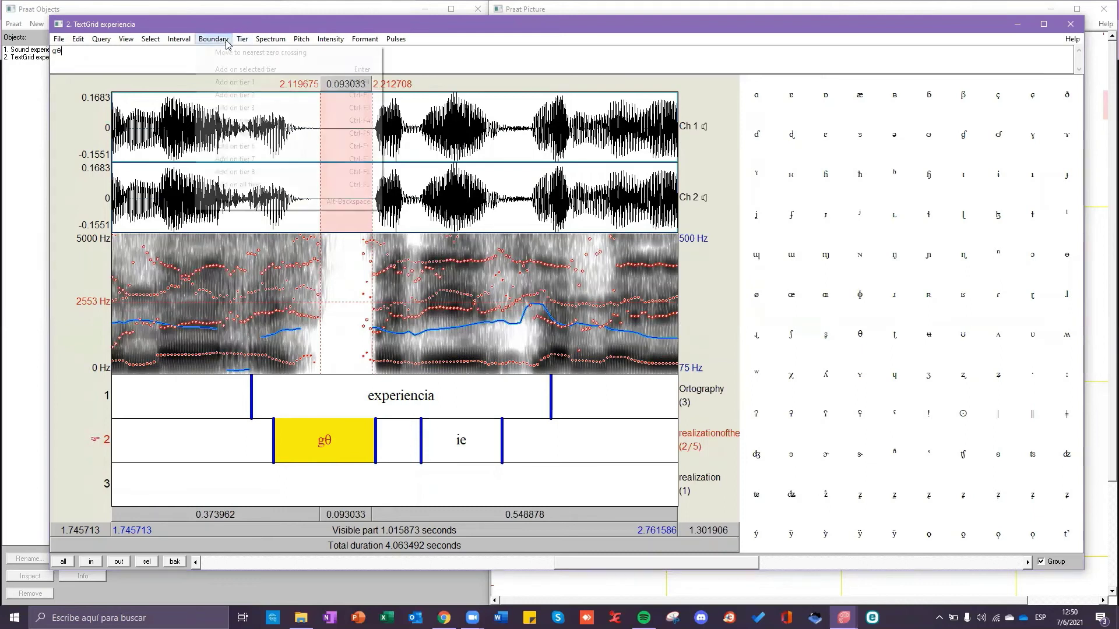
left_click(221, 108)
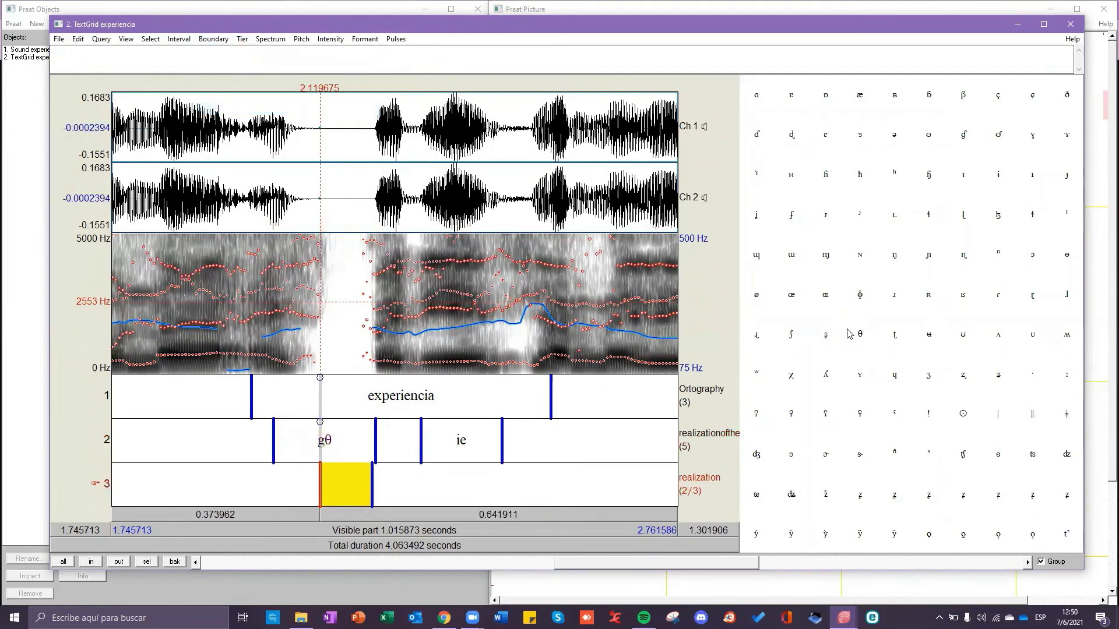
left_click(858, 341)
left_click(324, 400)
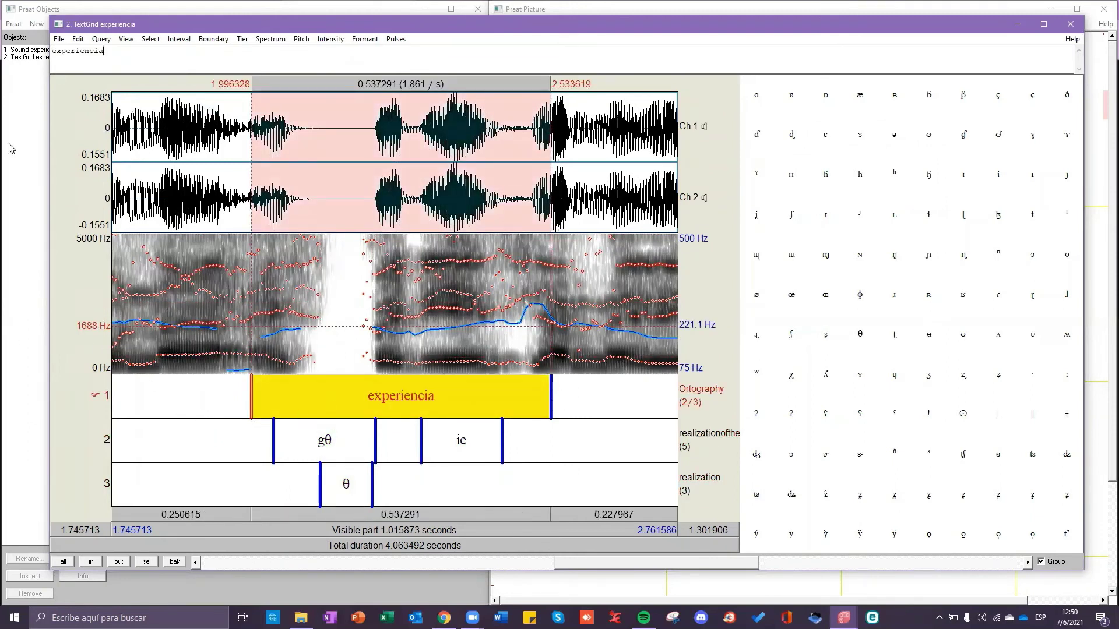
left_click(58, 39)
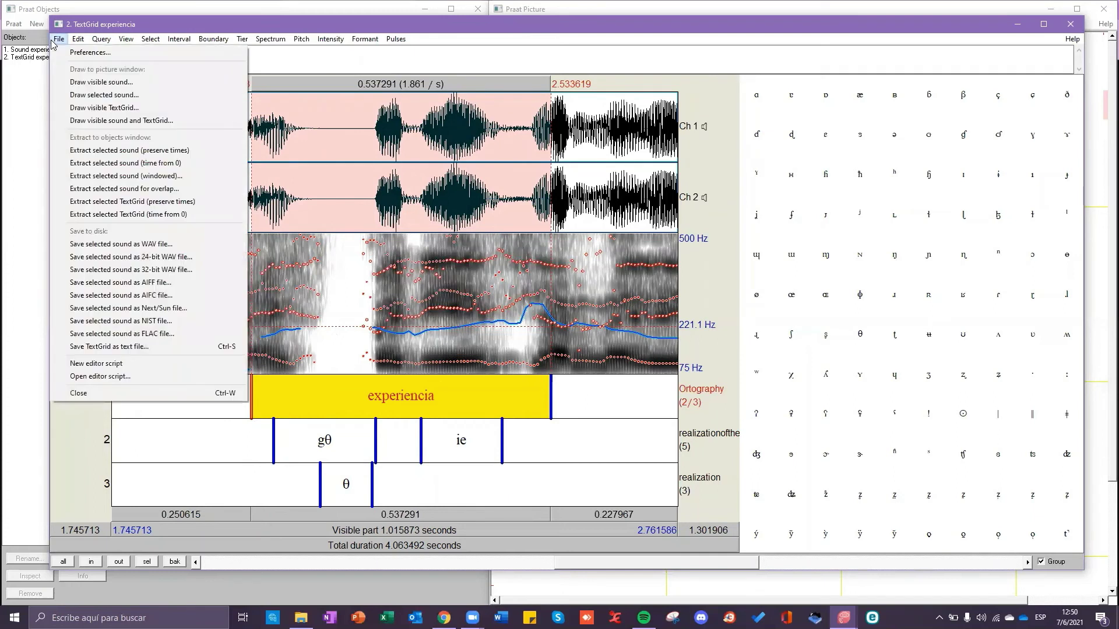
- Save the TextGrid as a text file named experiencia.TextGrid, overwriting the existing one
left_click(107, 347)
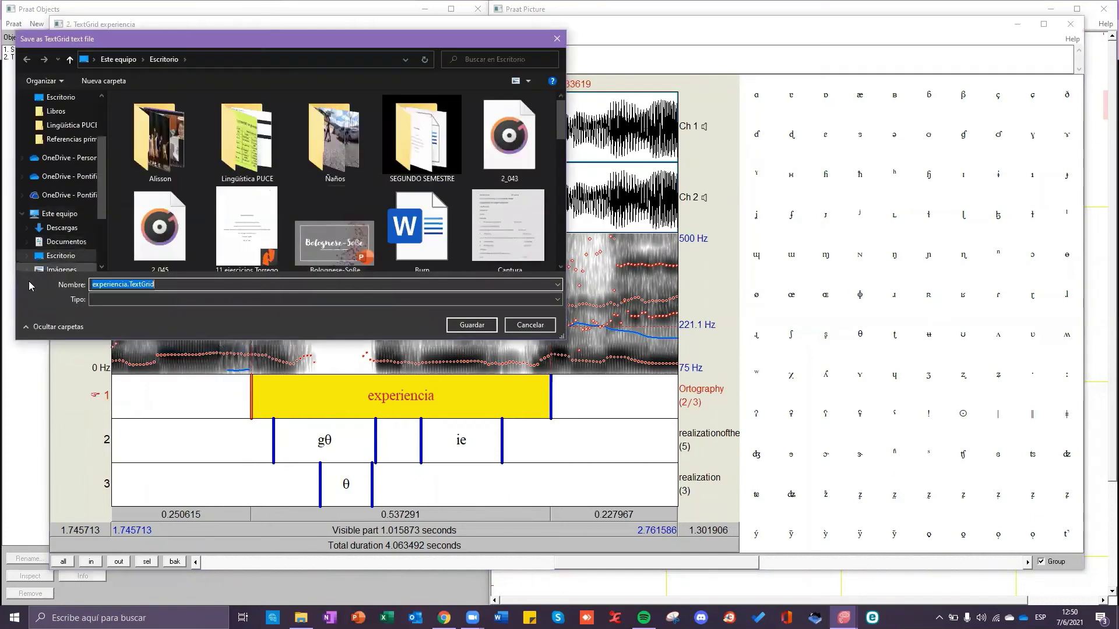
left_click(461, 325)
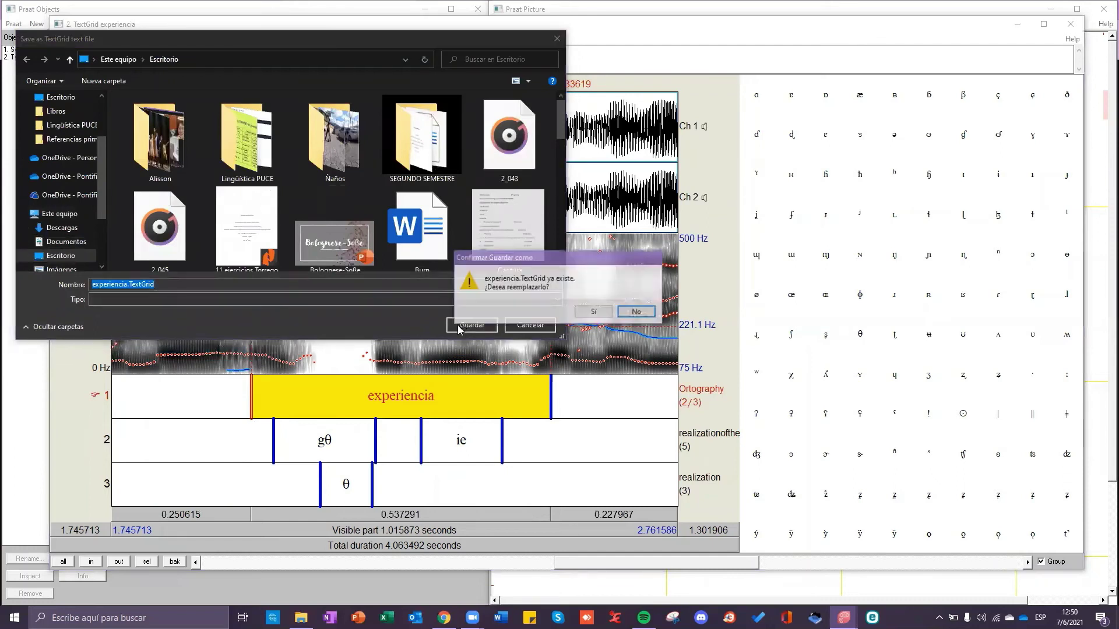
left_click(590, 310)
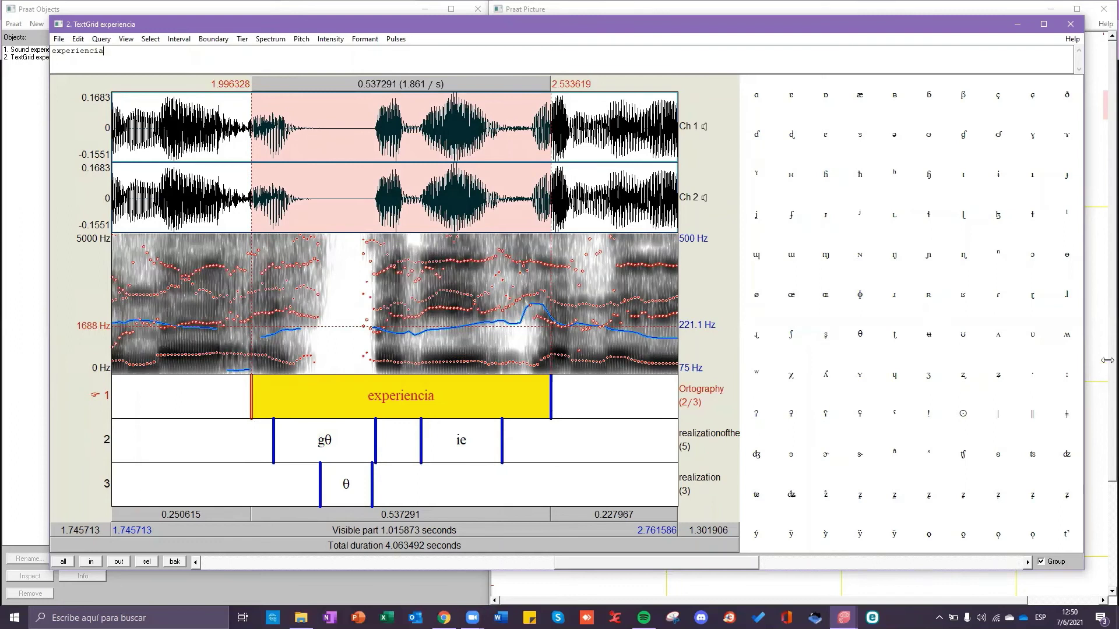
- Minimize the TextGrid editor, set a 9 × 6-inch top-left viewport, and select Sound experiencia
left_click(1016, 29)
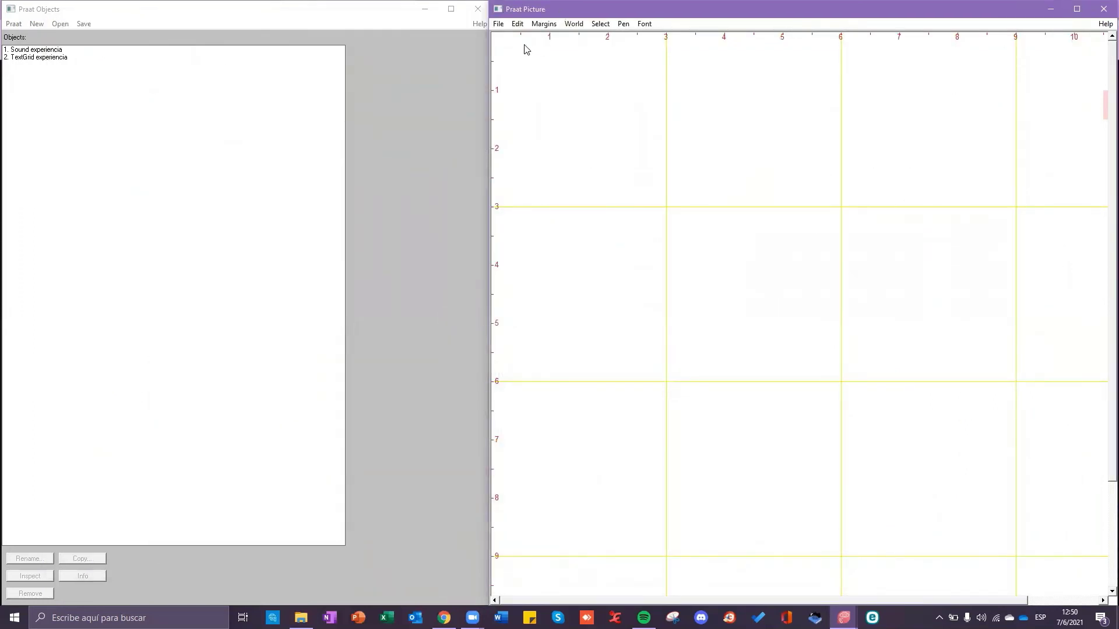
left_click_drag(497, 42, 1012, 366)
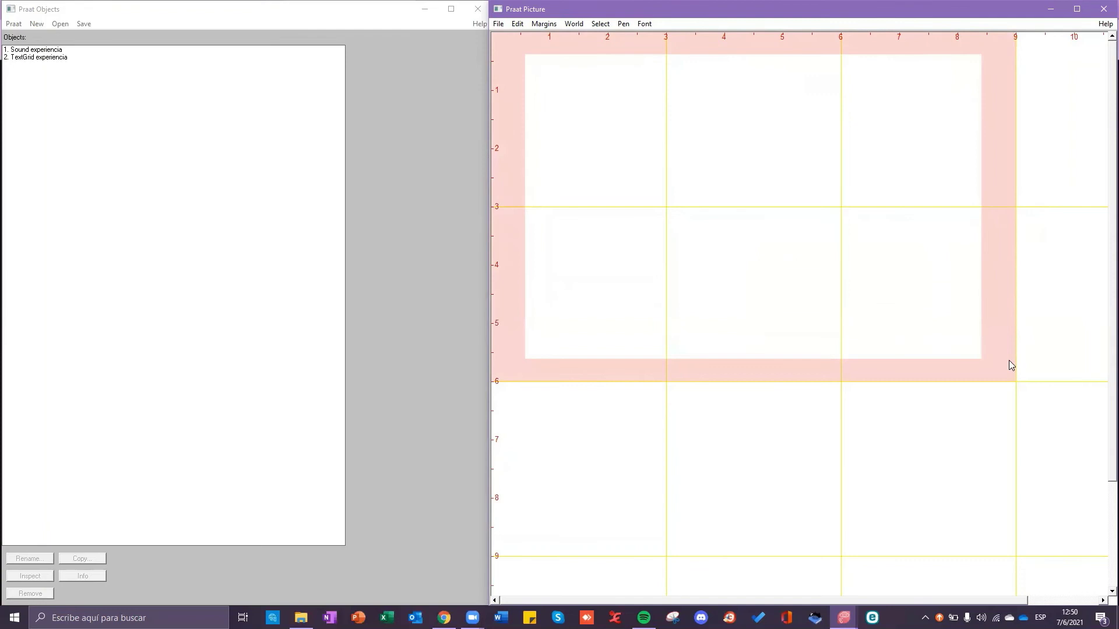
left_click(236, 122)
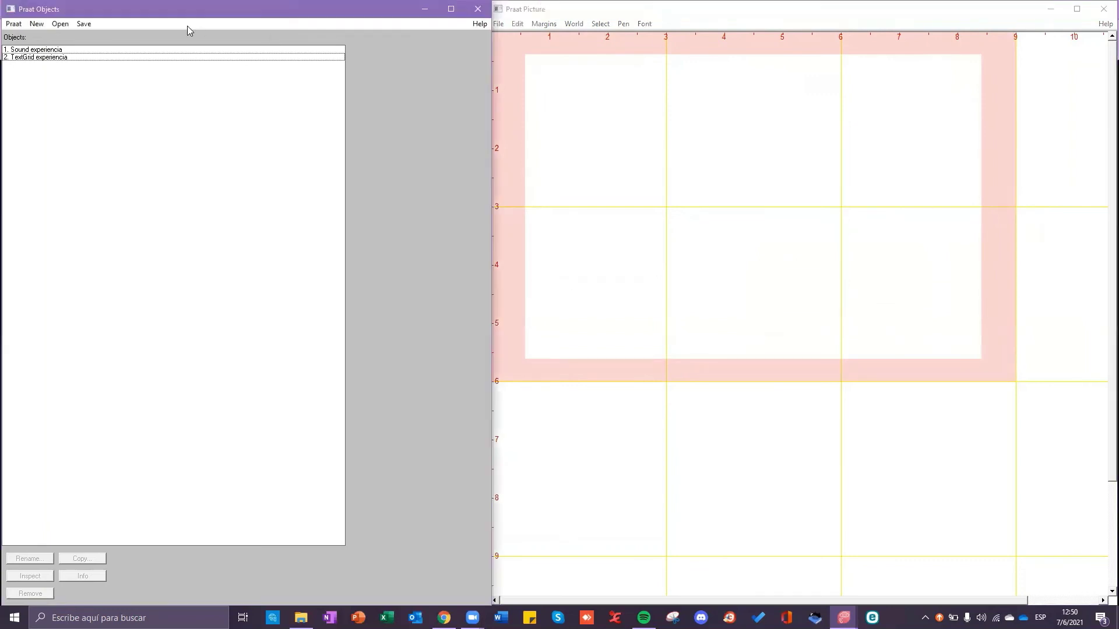
left_click(23, 50)
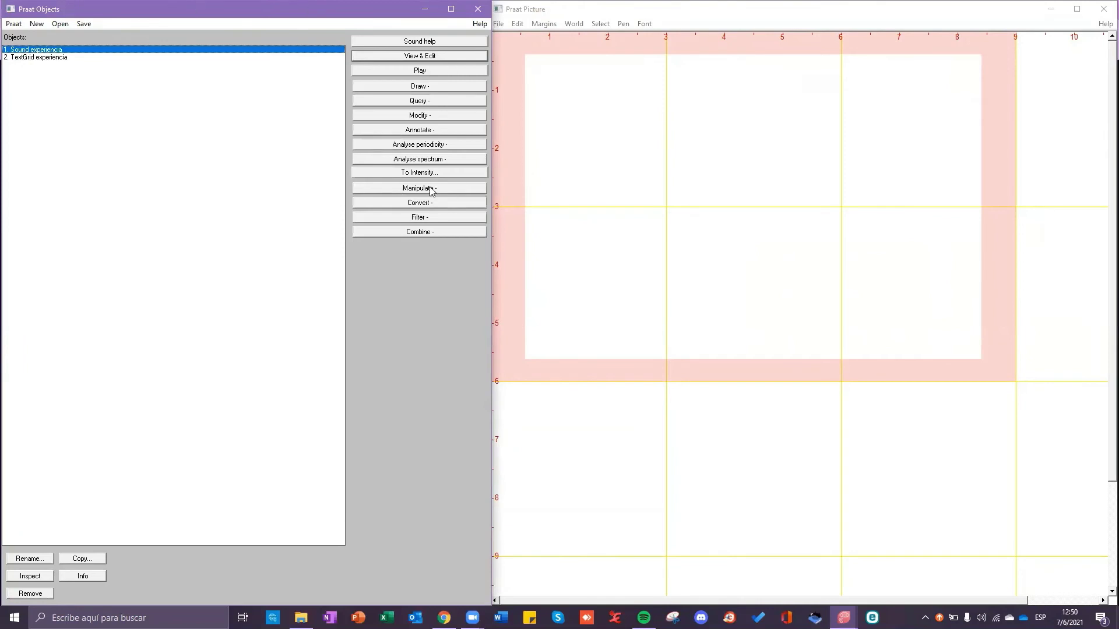
- Create a Spectrogram from Sound experiencia with default settings
left_click(434, 164)
left_click(410, 215)
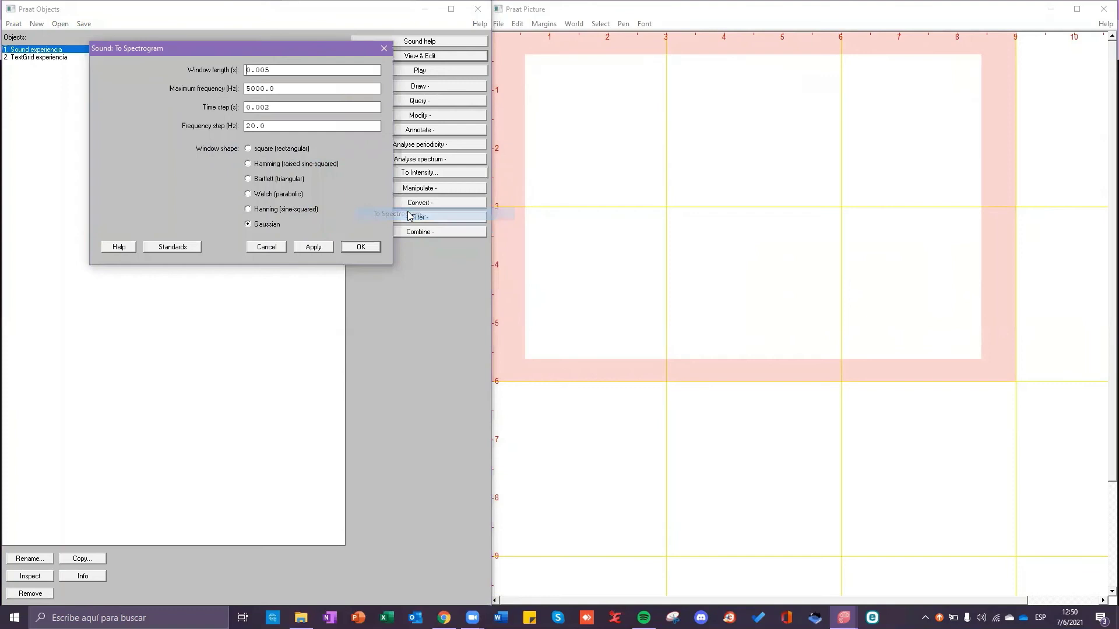
left_click(360, 247)
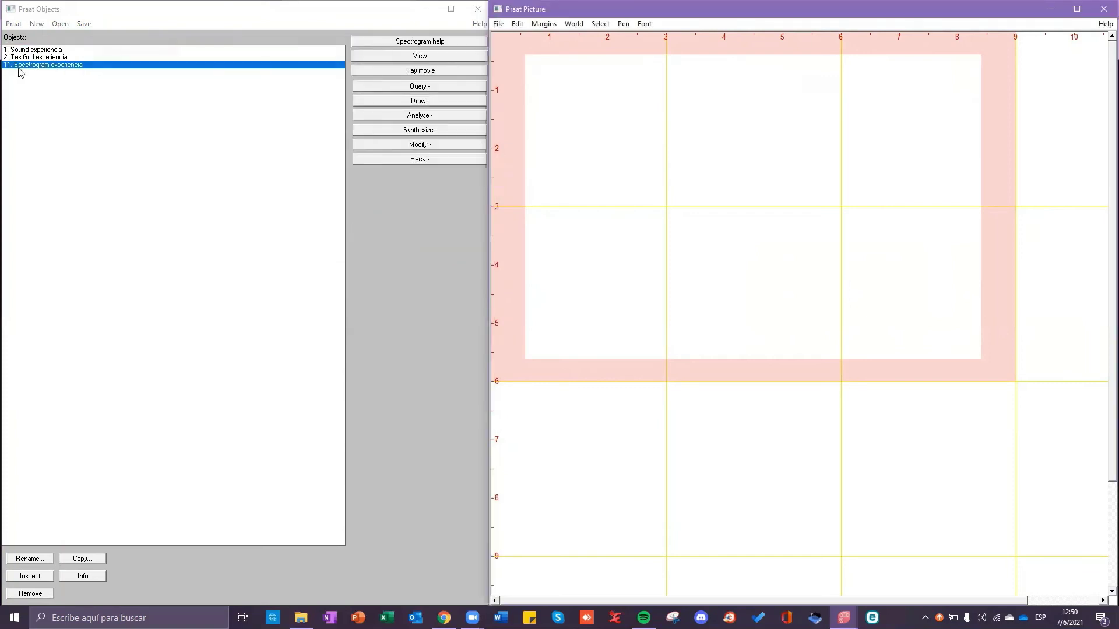
- Paint the spectrogram in the Picture window from 0 to 5000 Hz
left_click(385, 105)
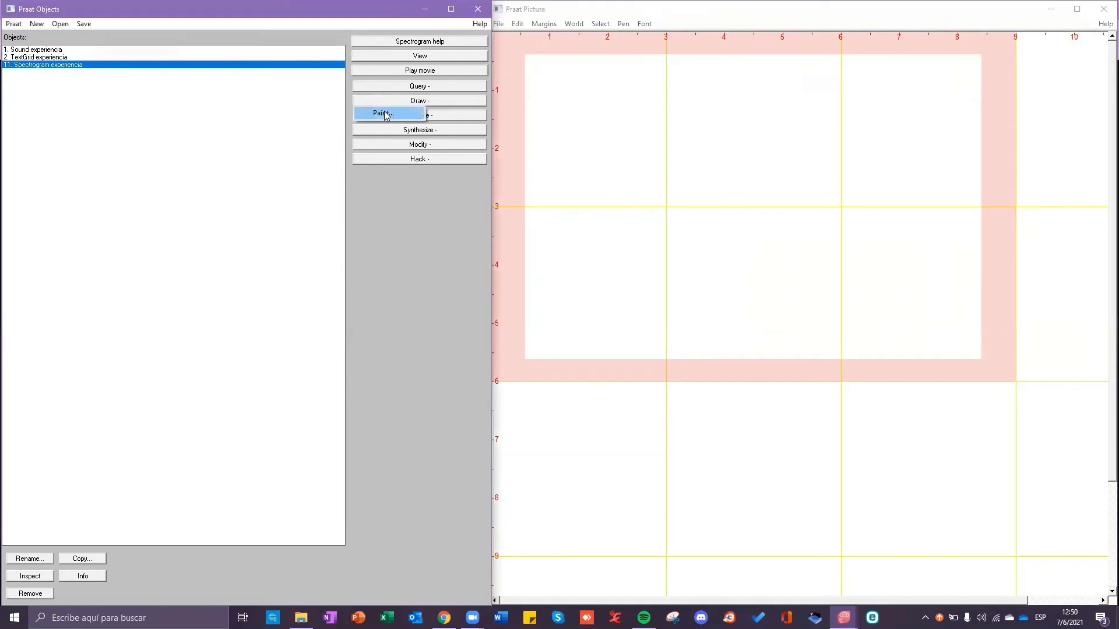
left_click(382, 111)
left_click(366, 228)
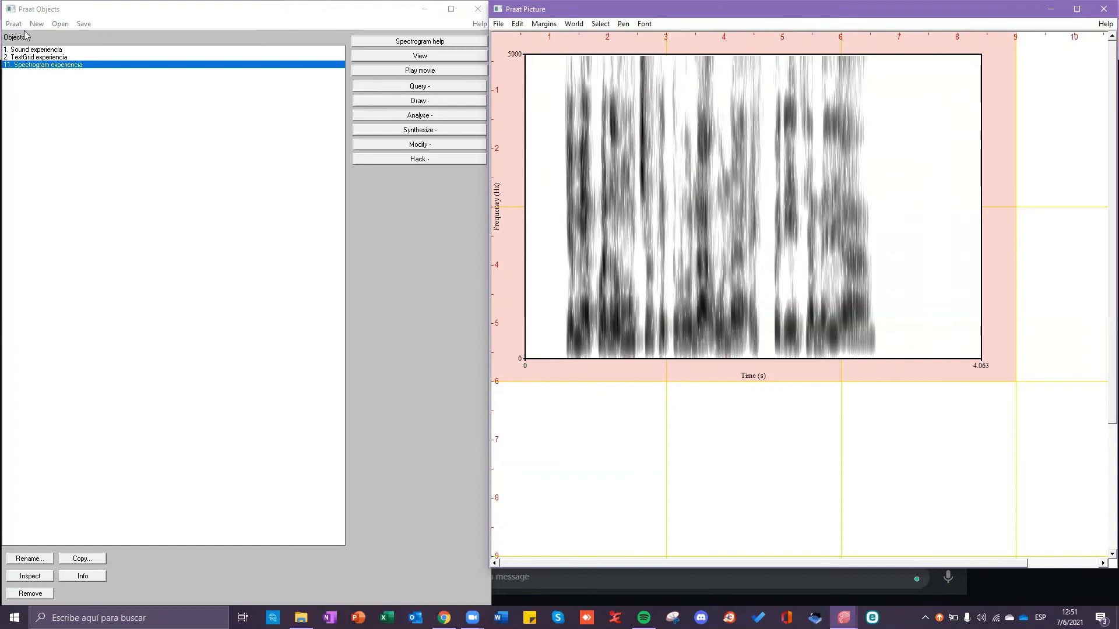
- Compute a Burg formant analysis of Sound experiencia
left_click(44, 50)
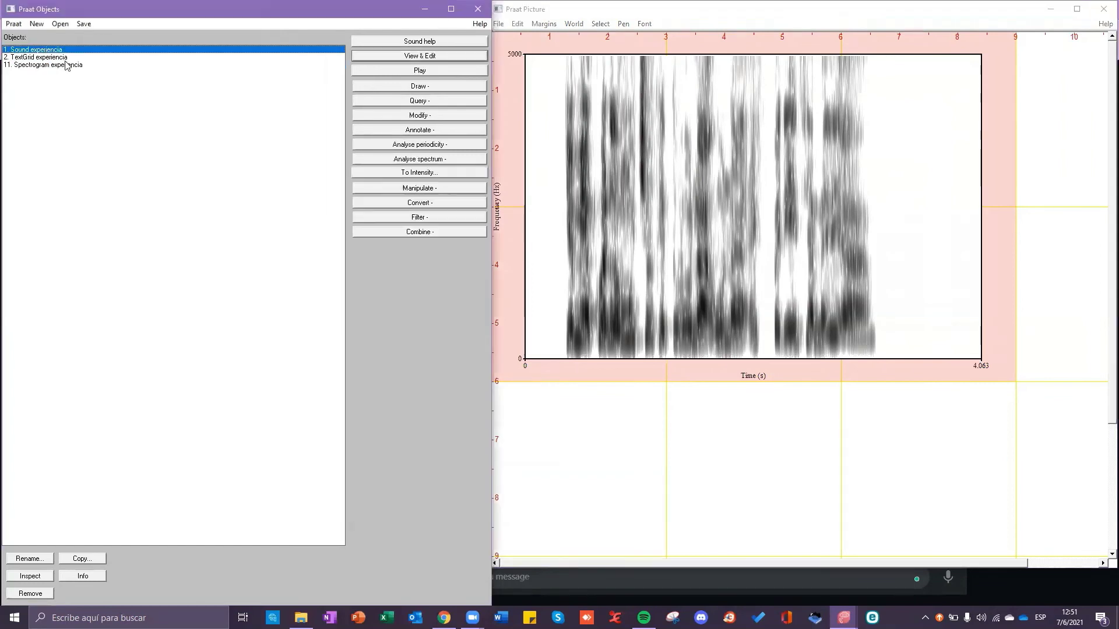
left_click(441, 163)
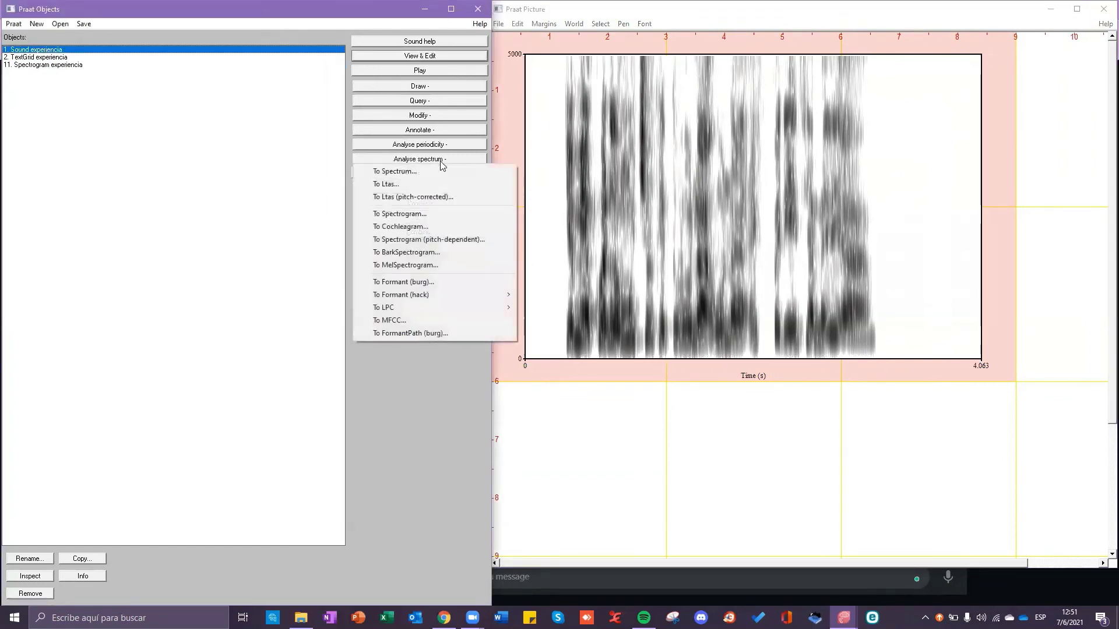
left_click(435, 279)
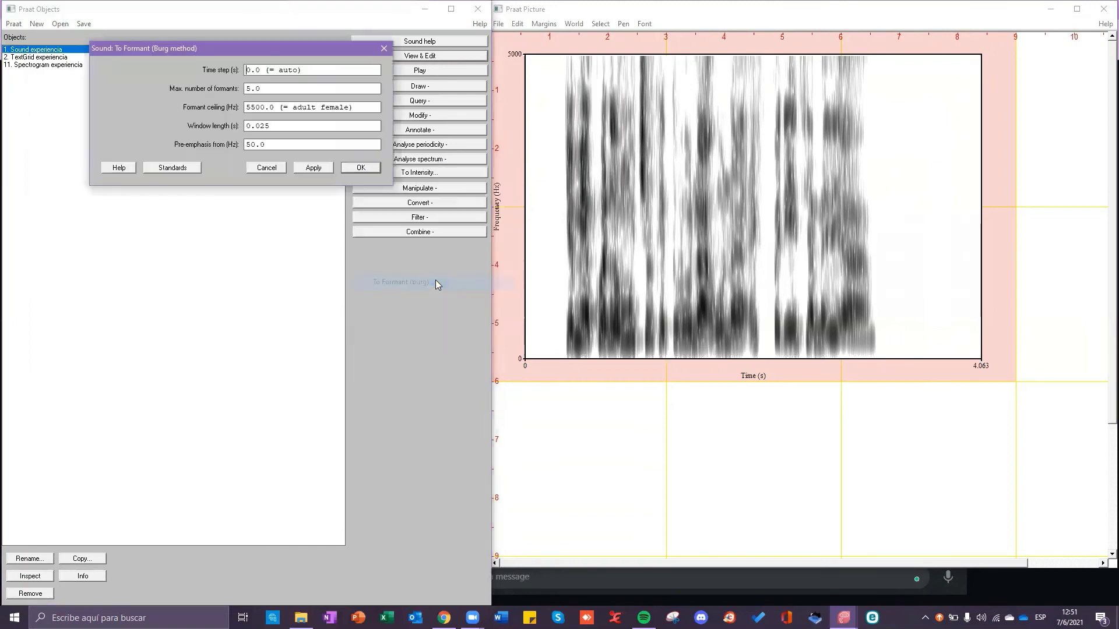
left_click(347, 167)
- Speckle the formant tracks in green over the spectrogram, up to 5500 Hz
left_click(408, 57)
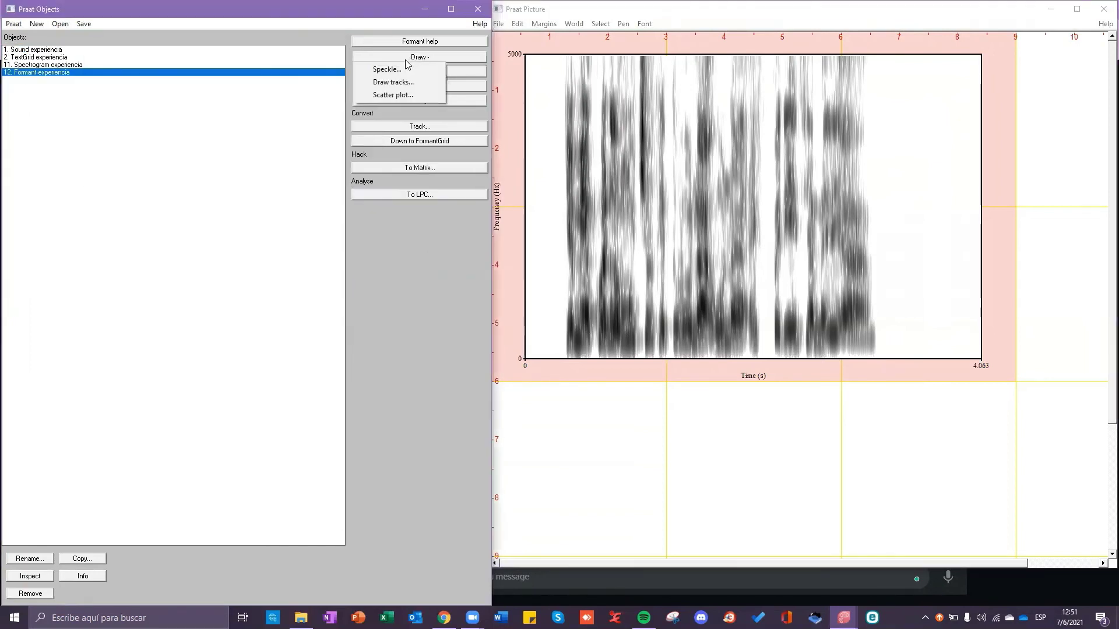
left_click(407, 72)
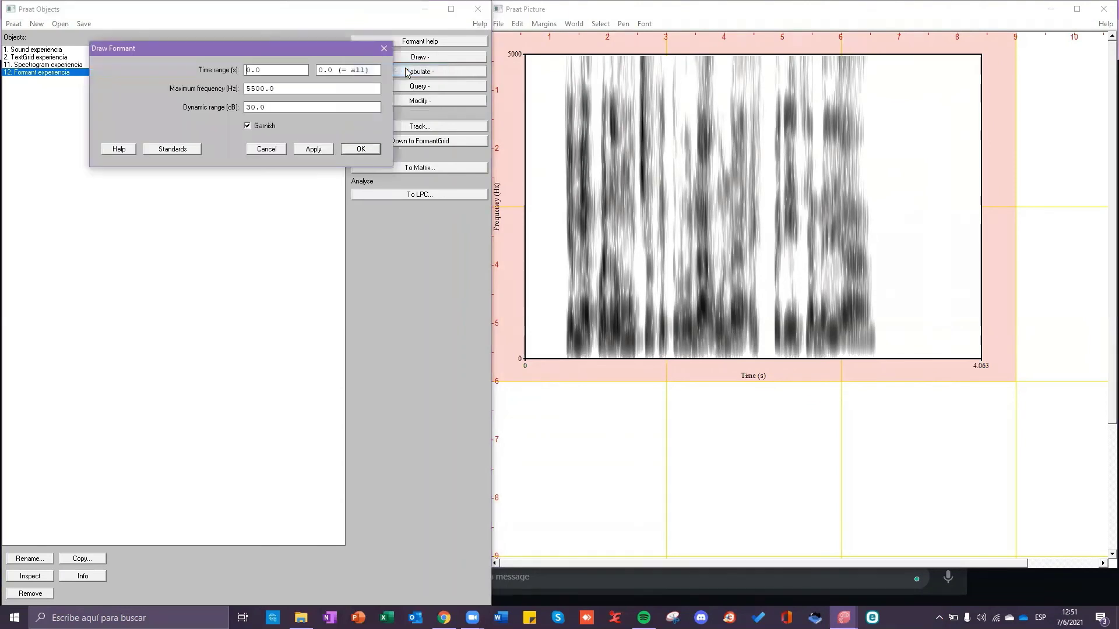
left_click(373, 149)
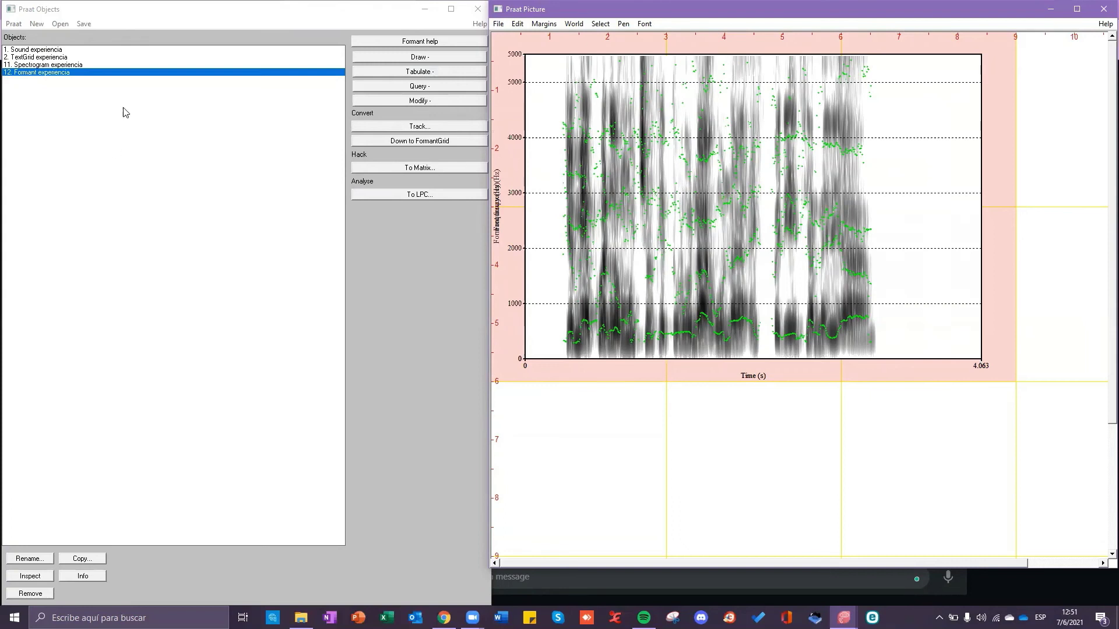
left_click(76, 50)
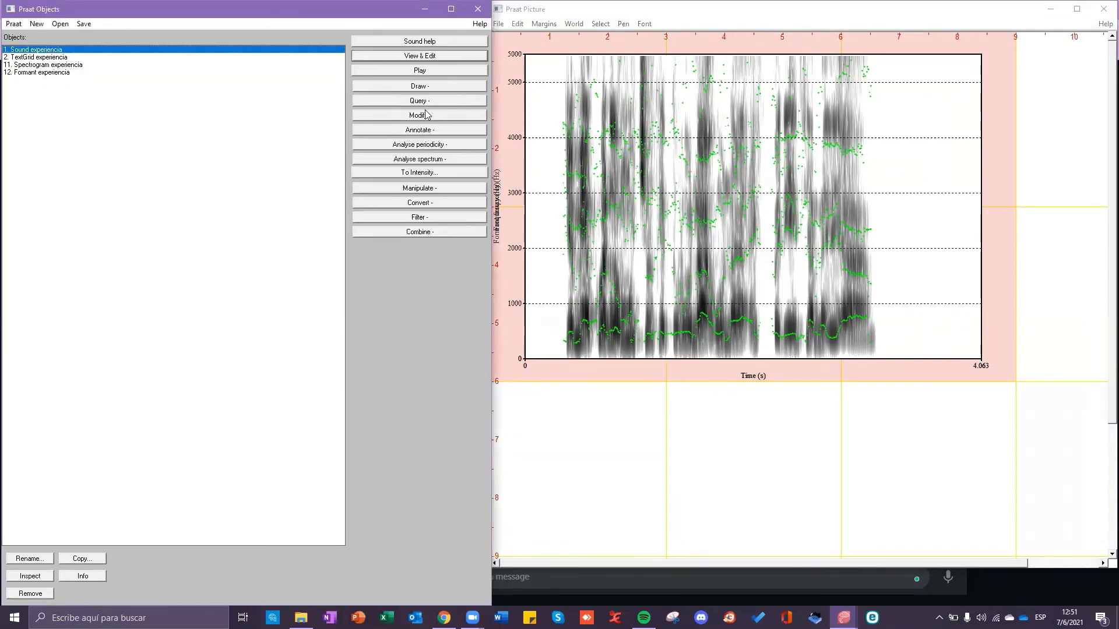
- Create an Intensity object from the sound and draw its curve over the spectrogram
left_click(417, 174)
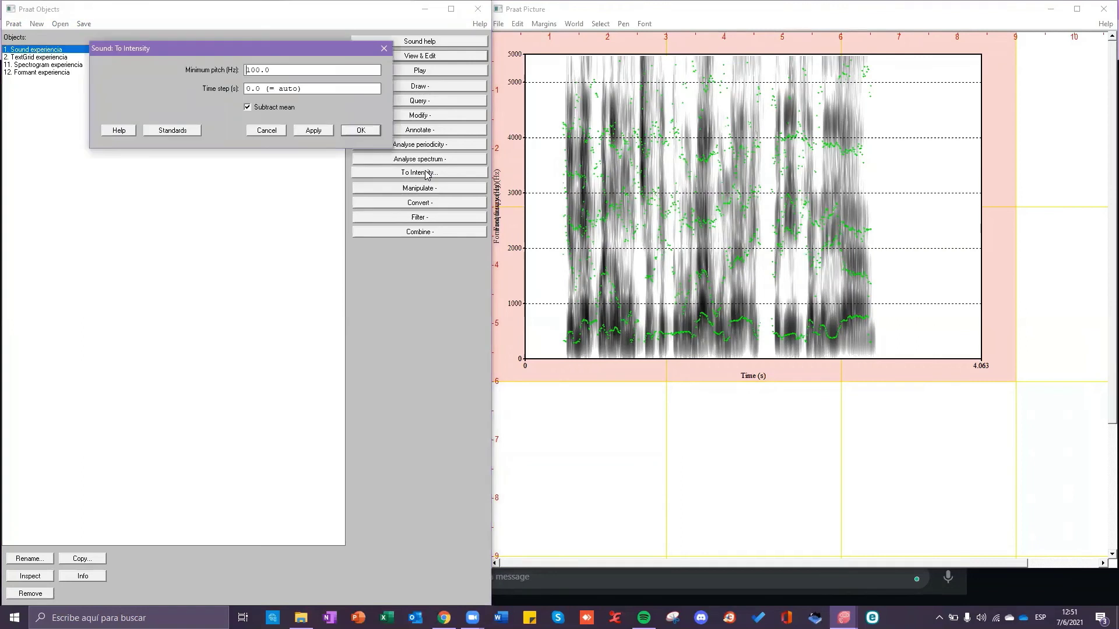
left_click(358, 131)
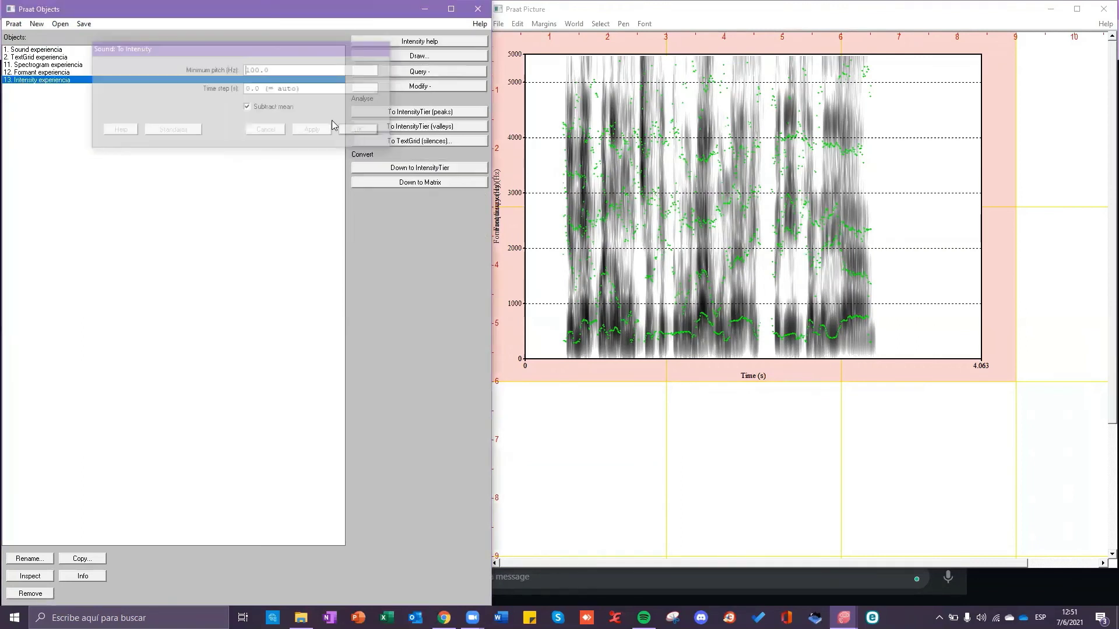
left_click(455, 58)
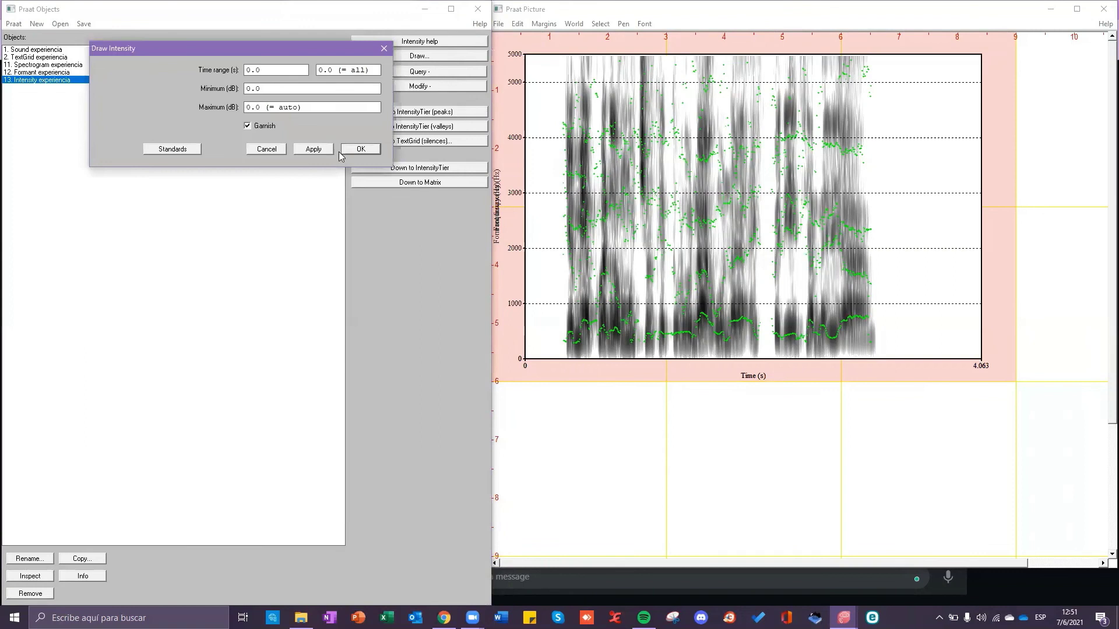
left_click(361, 150)
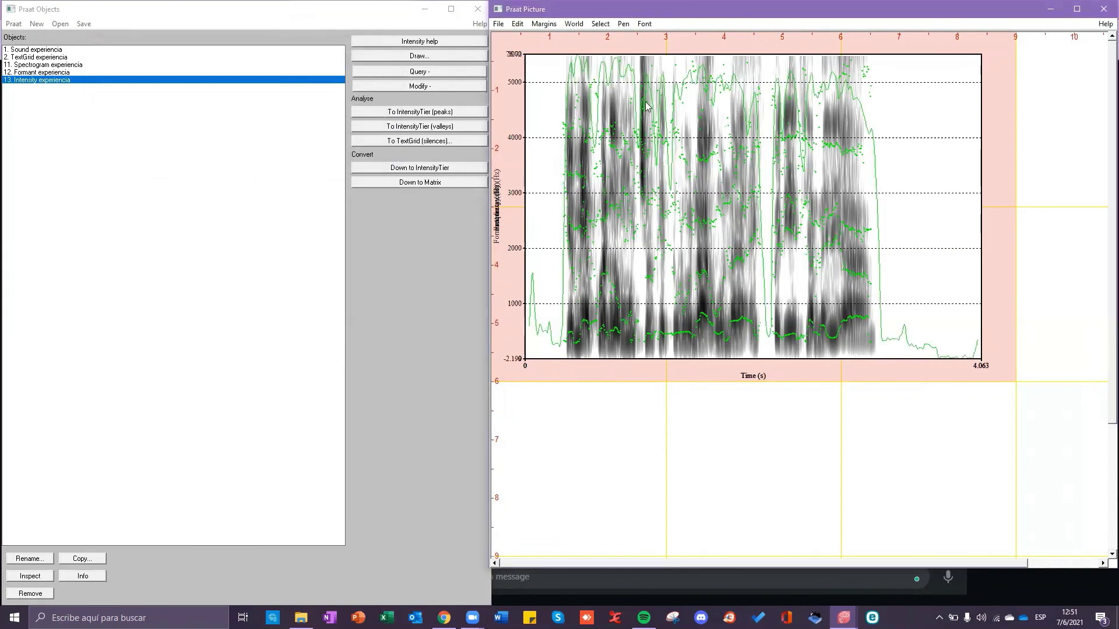
- Undo the green intensity curve and redraw it in blue
left_click(518, 24)
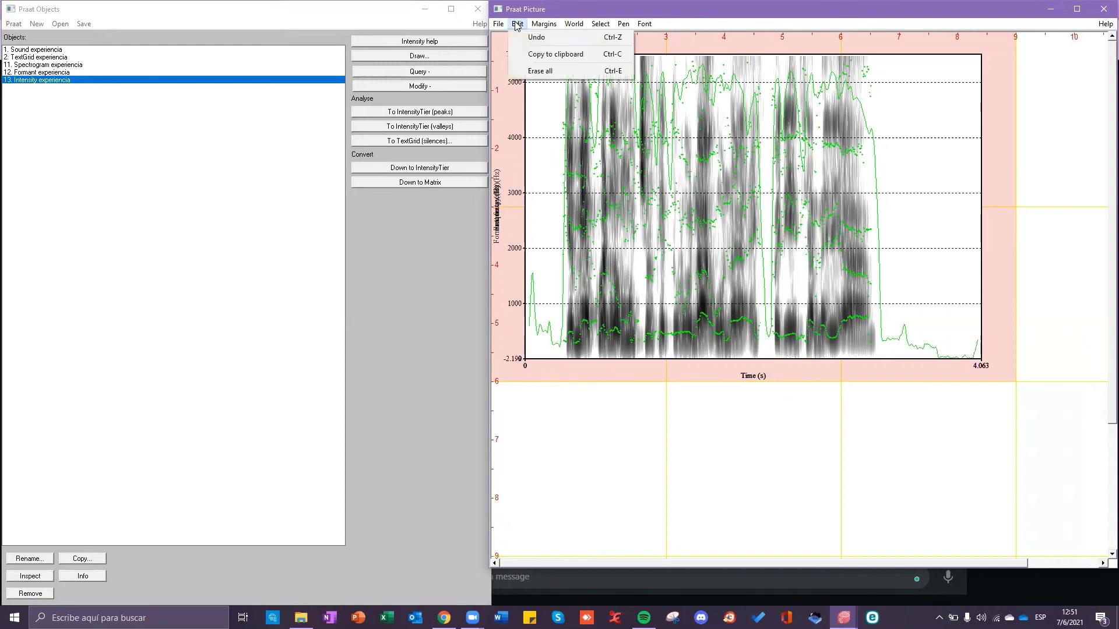
mouse_move(524, 31)
left_click(536, 38)
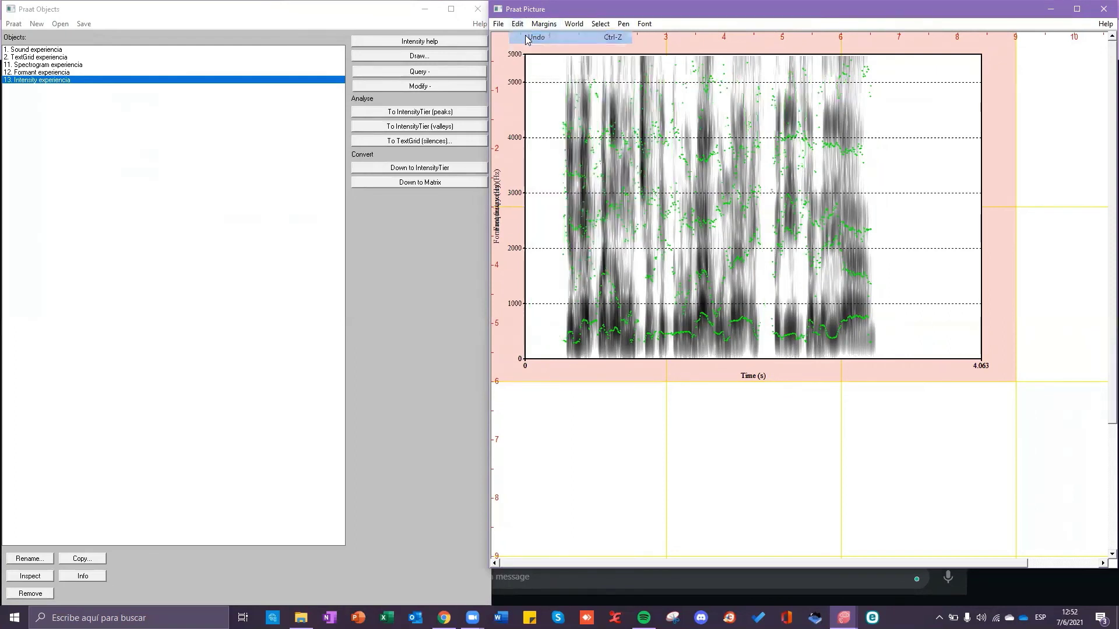
left_click(625, 24)
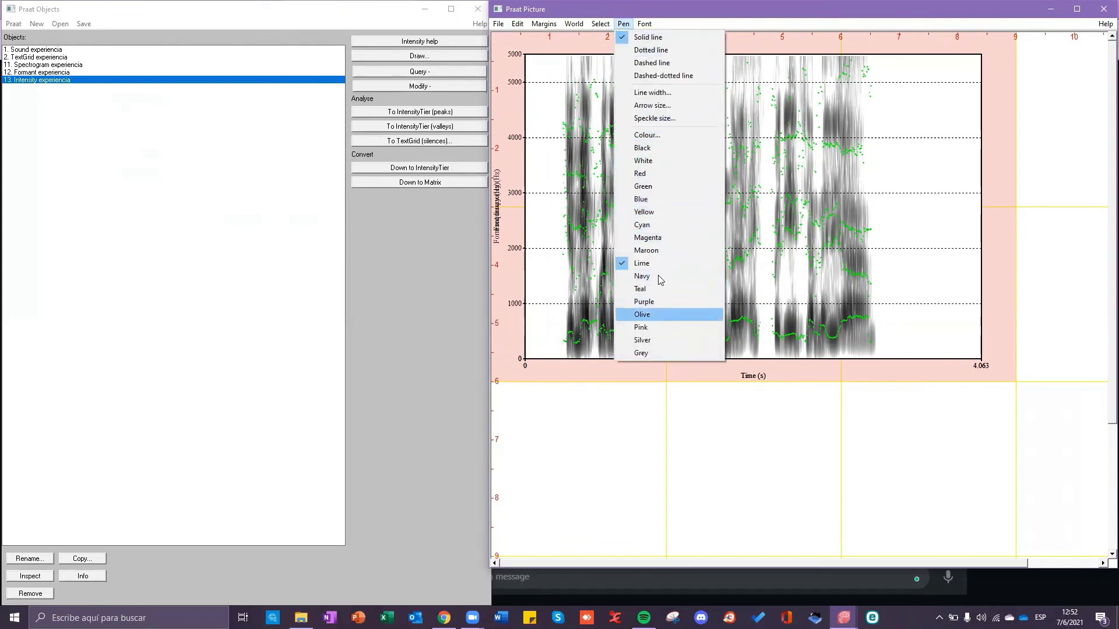
left_click(653, 200)
left_click(432, 59)
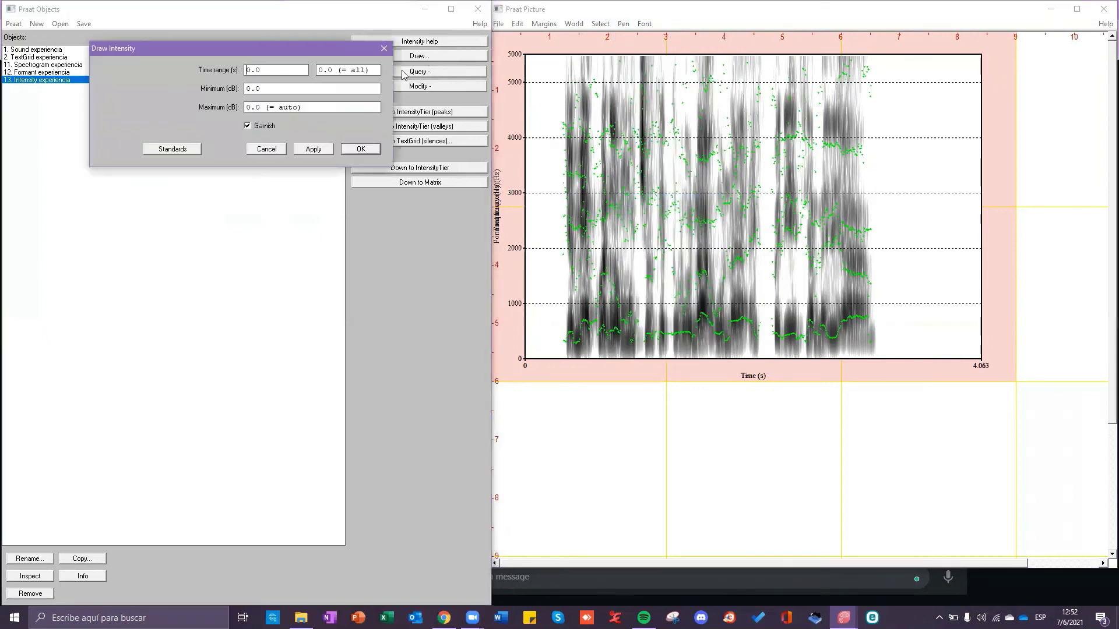
left_click(361, 149)
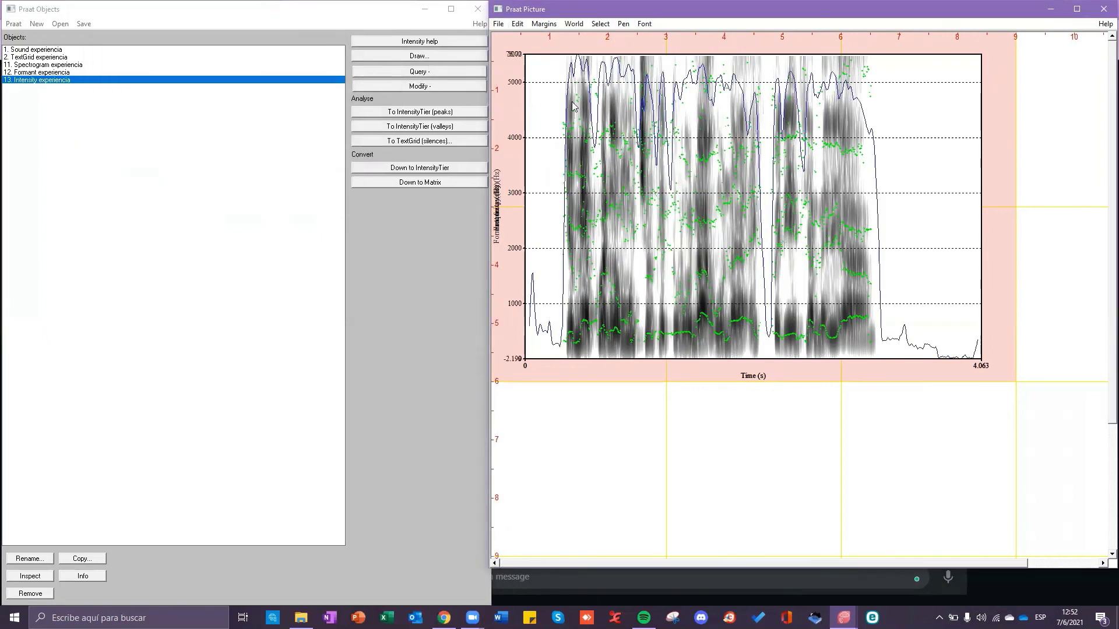
- Create a Pitch object from Sound experiencia
left_click(32, 52)
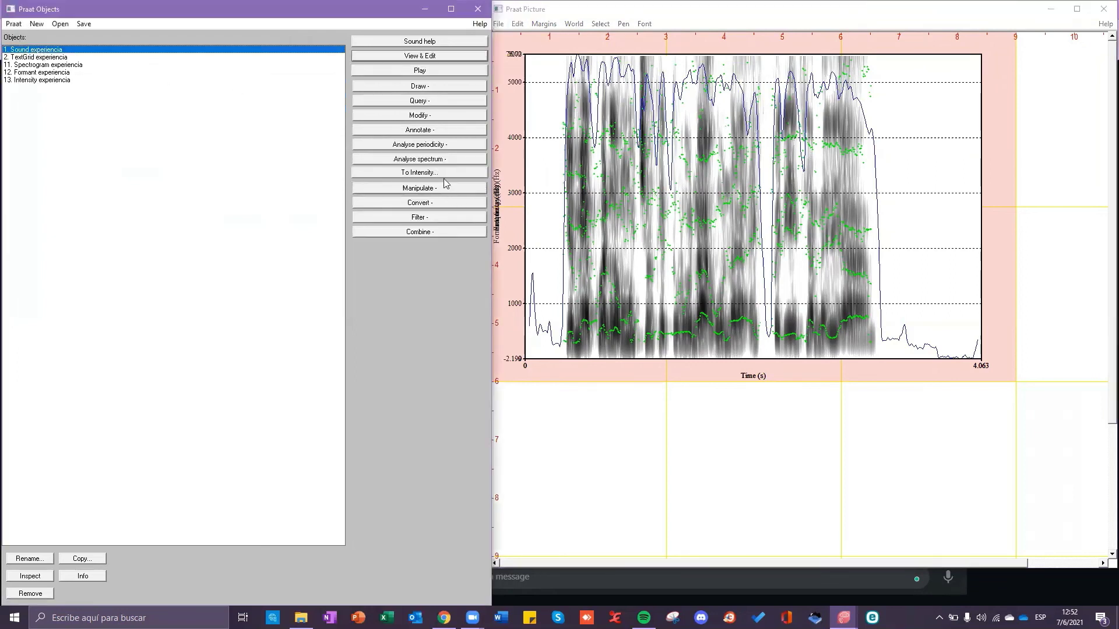
left_click(426, 146)
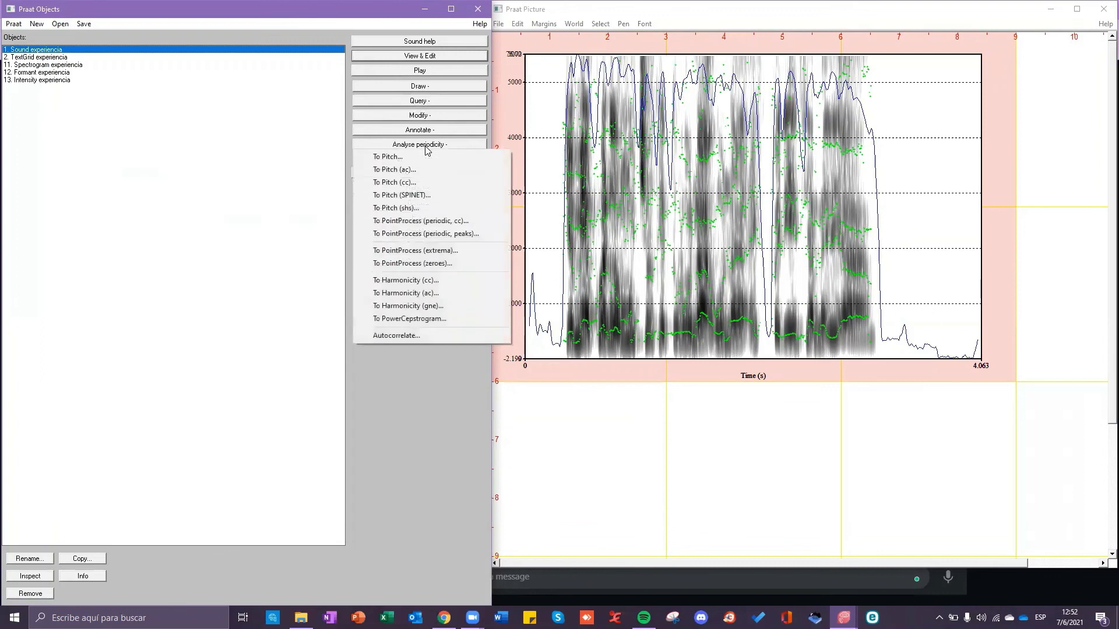
left_click(399, 159)
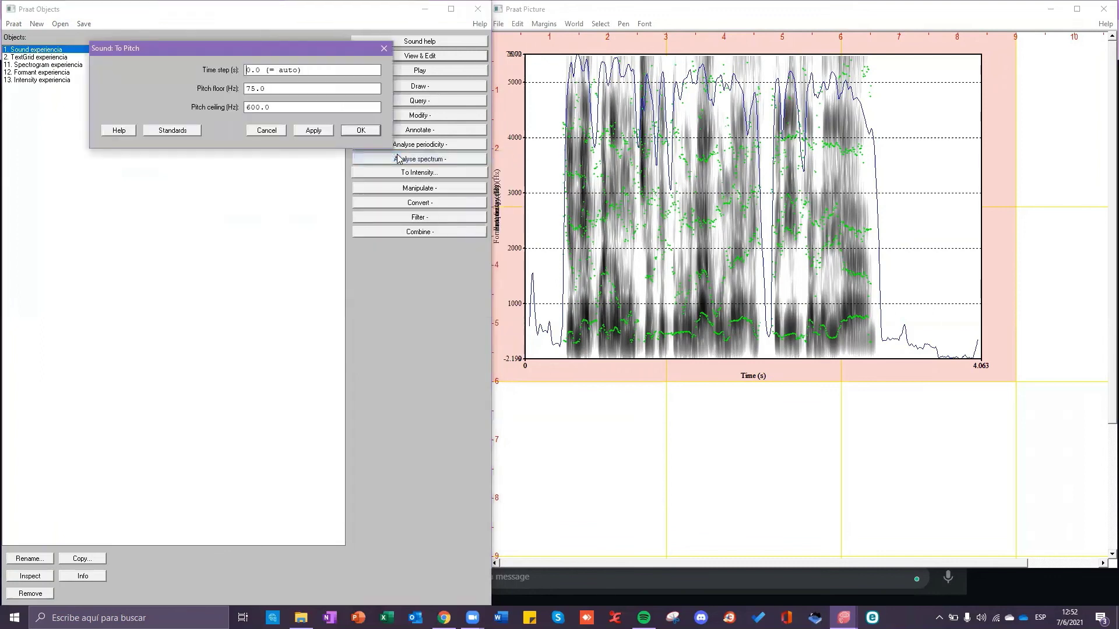
left_click(356, 131)
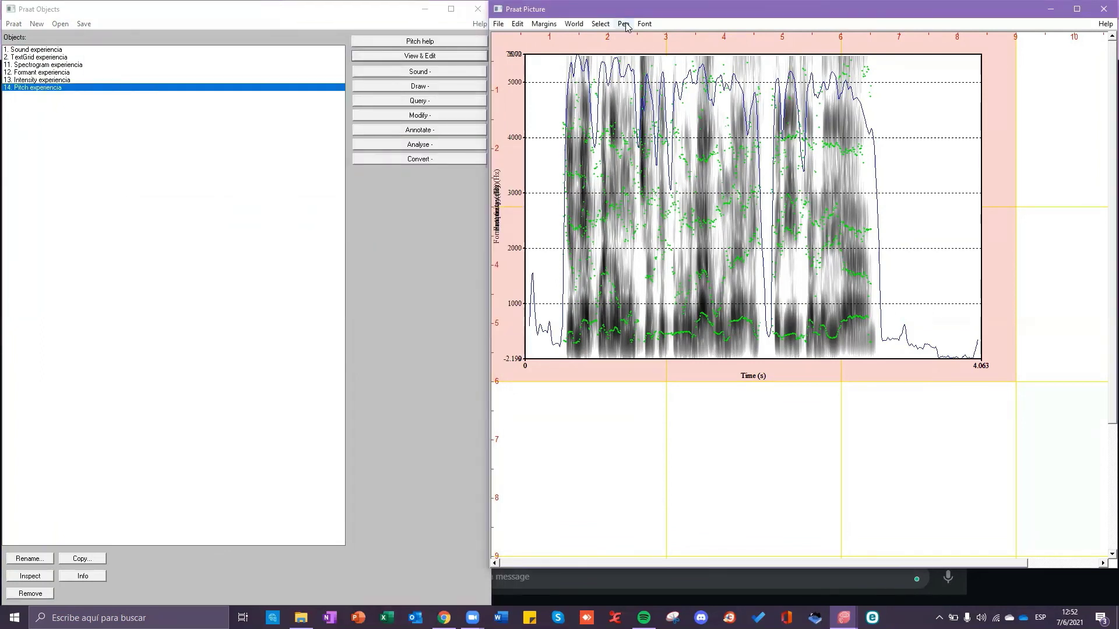
- Draw the pitch contour in red over the spectrogram, formants and intensity
left_click(624, 24)
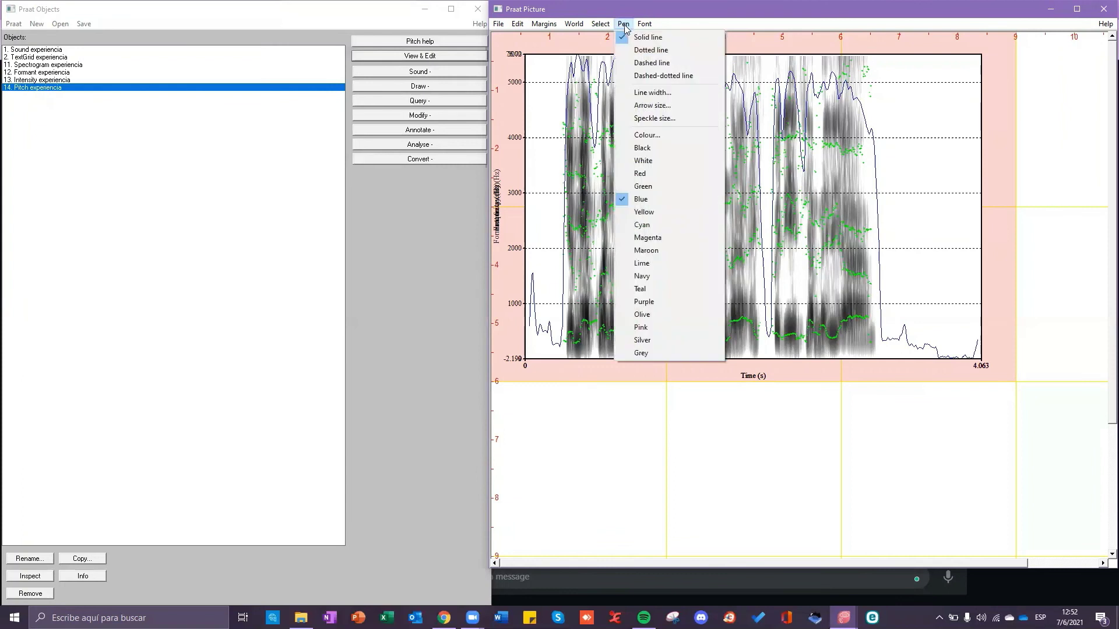
left_click(648, 172)
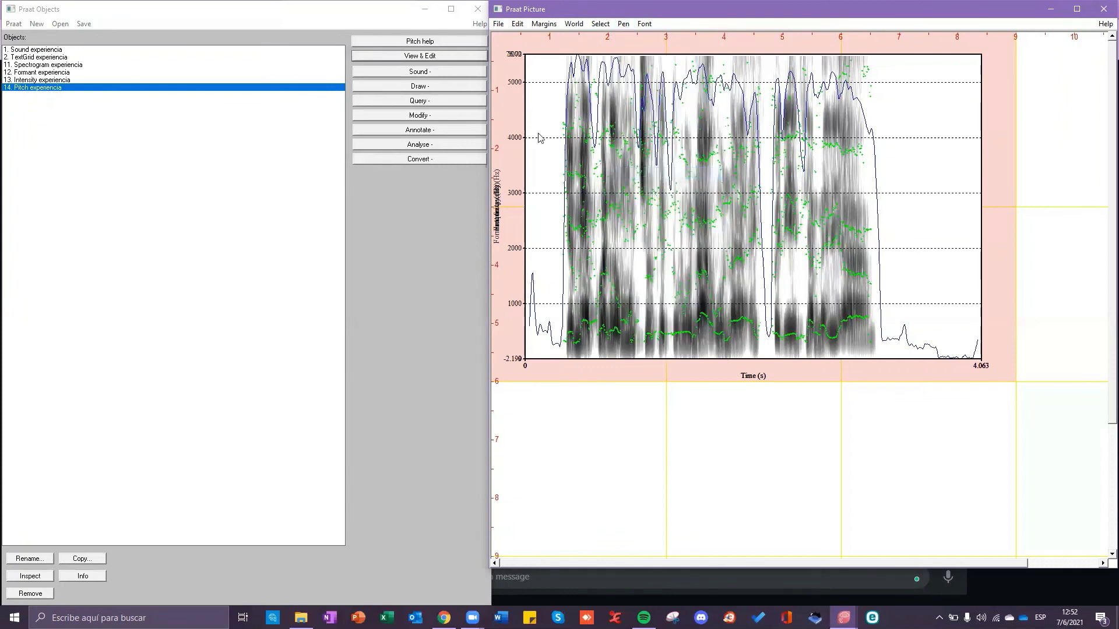
left_click(418, 86)
left_click(406, 105)
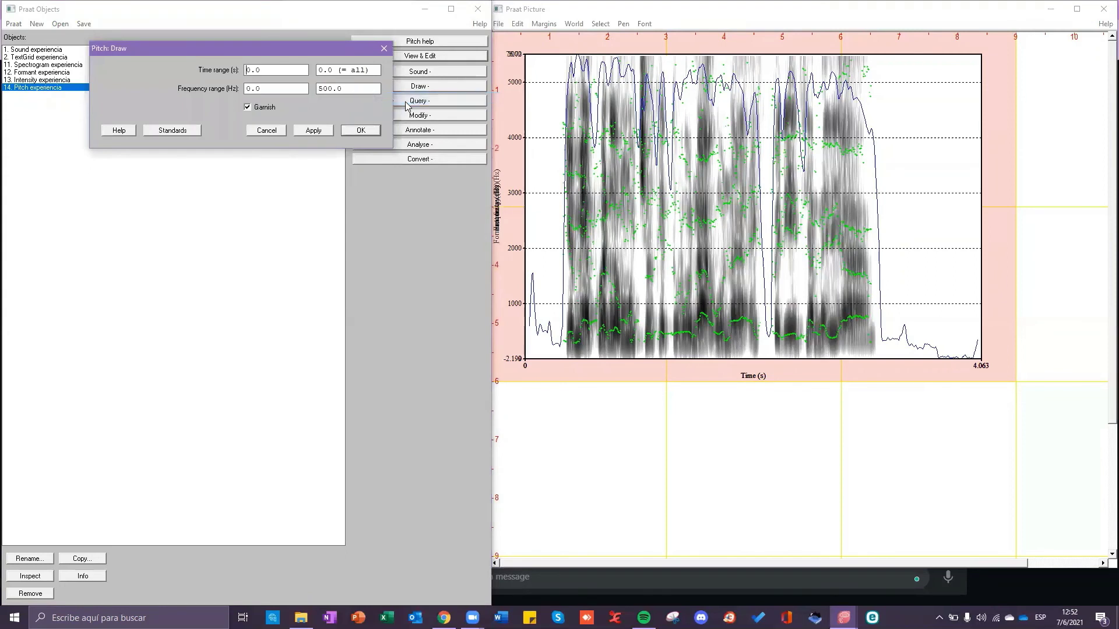
left_click(373, 131)
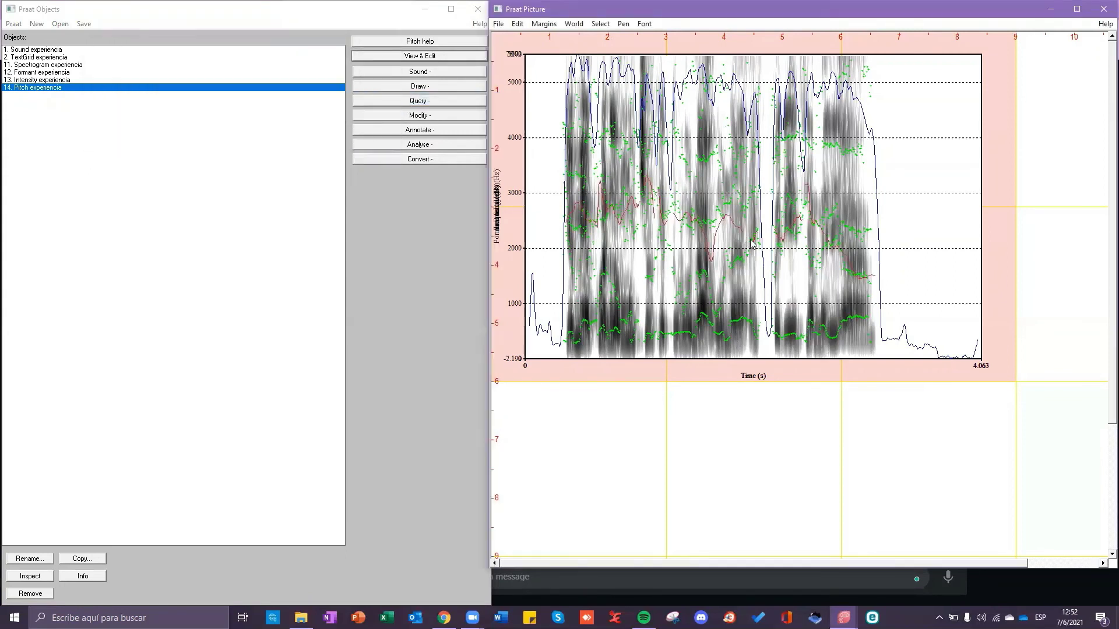
- Export the combined picture as a 600-dpi PNG named praat to the Desktop
left_click(499, 24)
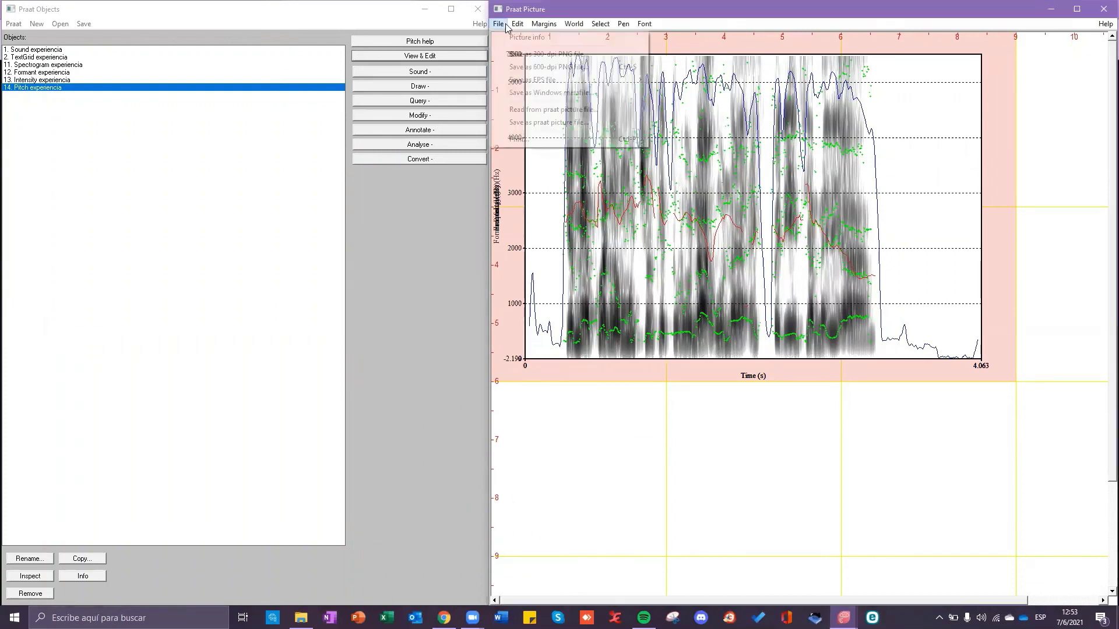
left_click(574, 68)
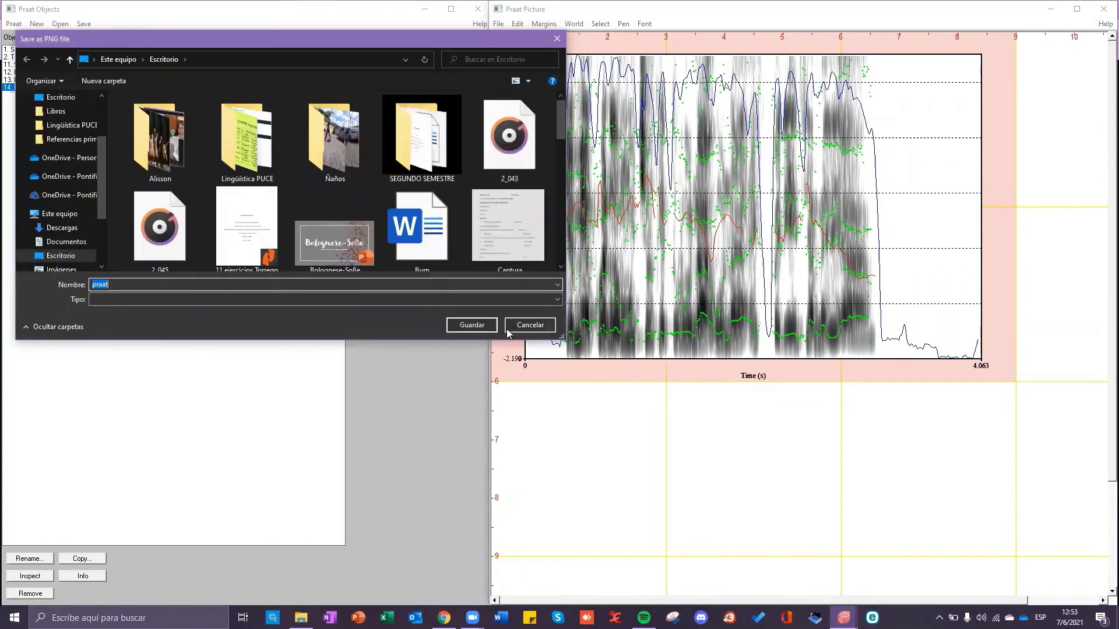
left_click(470, 325)
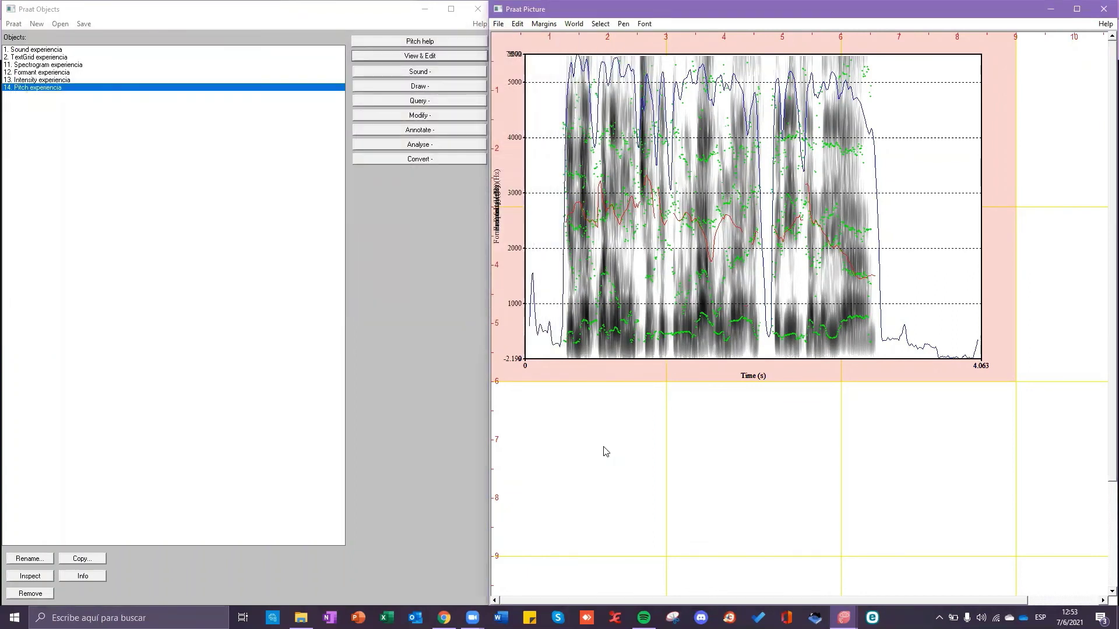